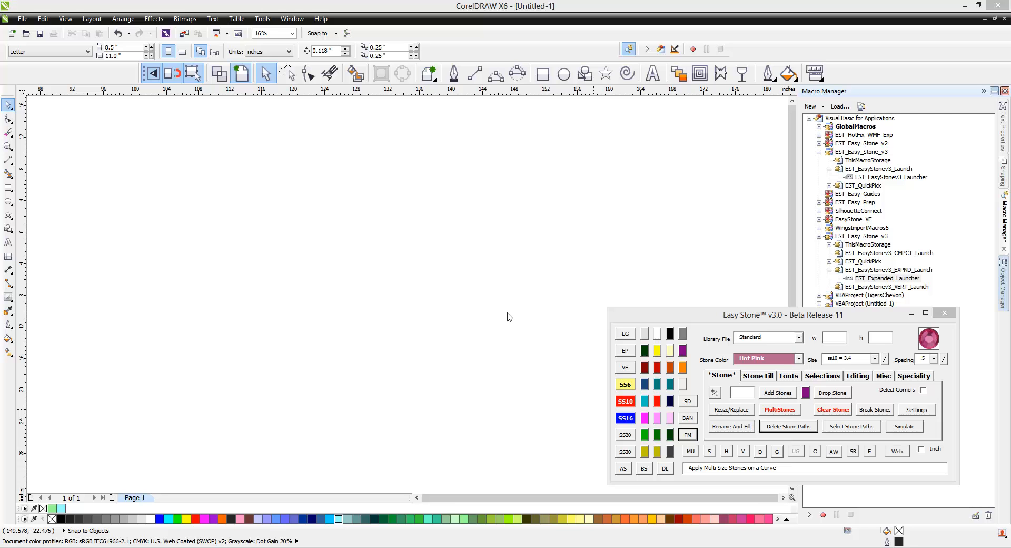
# Step: Add the letter M as artistic text and enlarge it to about 2.1 by 2.2 inches
pyautogui.click(653, 74)
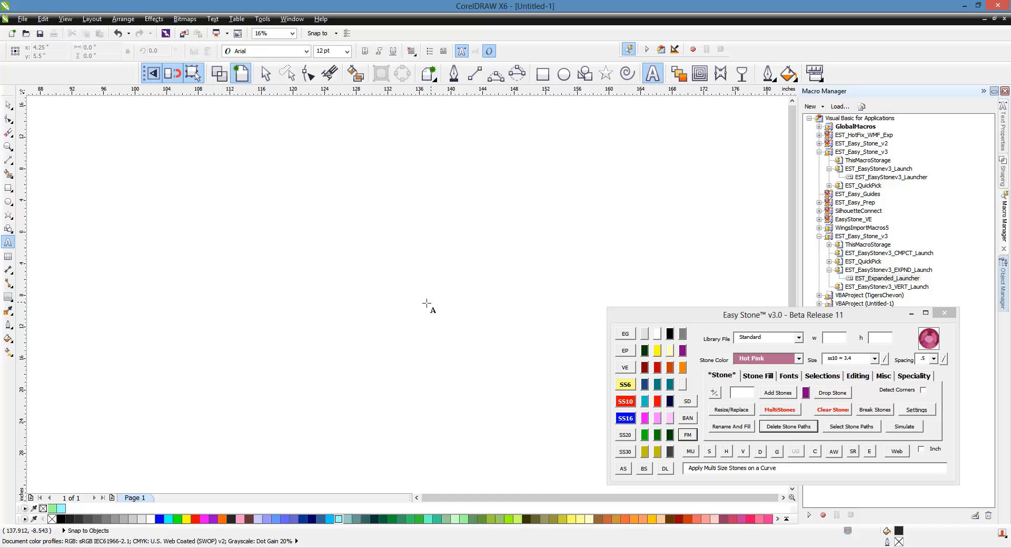
pyautogui.click(398, 316)
pyautogui.write('w')
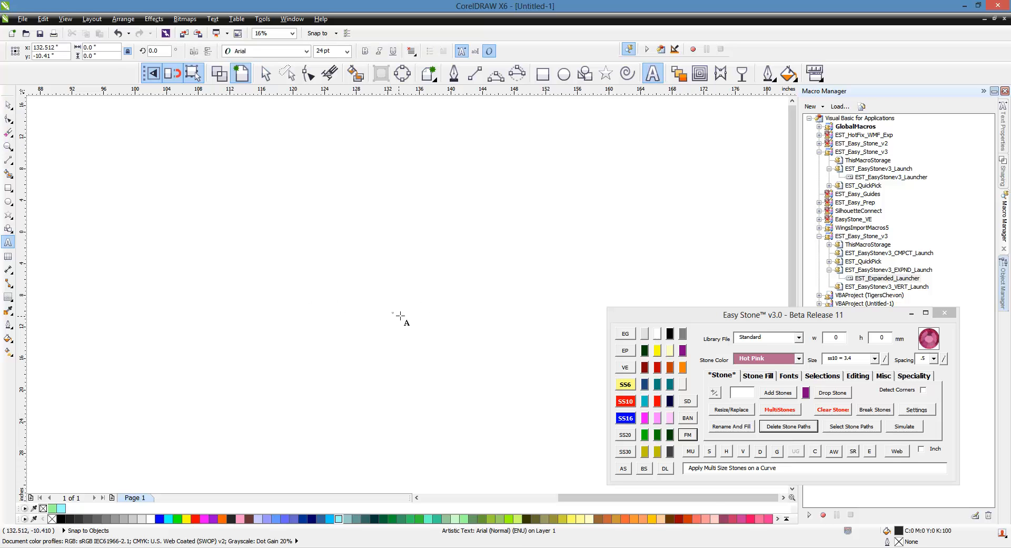
pyautogui.scroll(5, 368, 310)
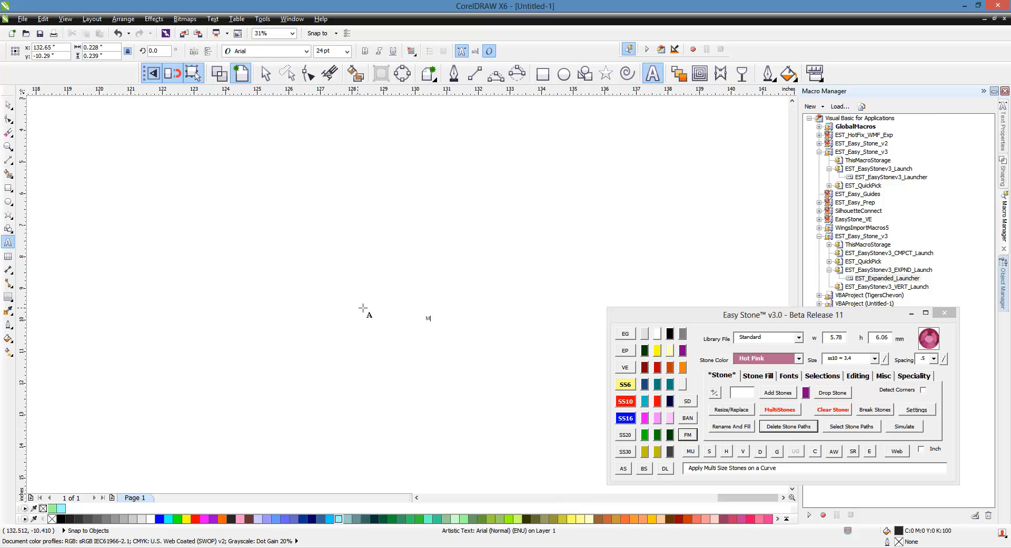
pyautogui.click(9, 105)
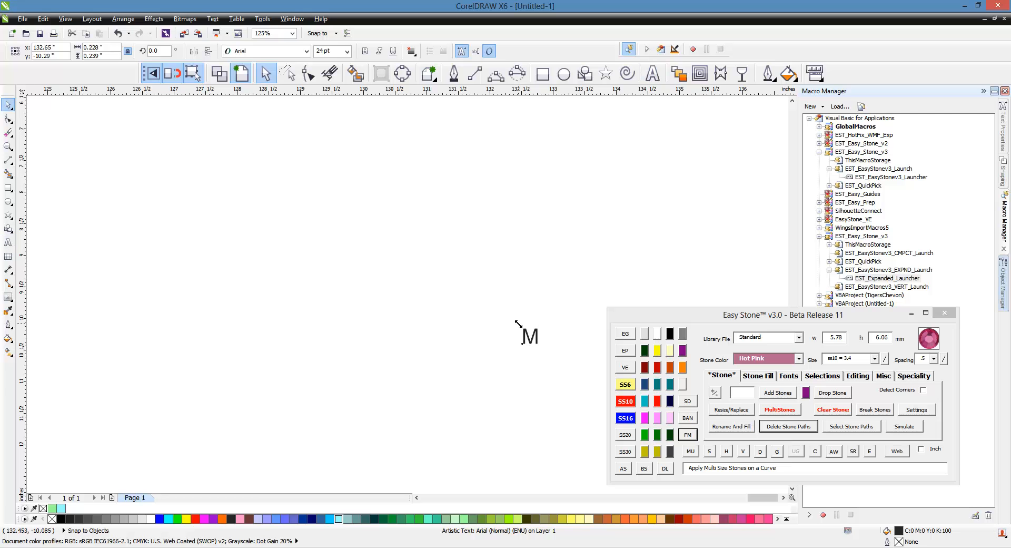
pyautogui.moveTo(518, 324); pyautogui.dragTo(228, 203)
# Step: Find the Freshman font with the Easy Stone Font Manager and apply it to the letter M
pyautogui.click(688, 434)
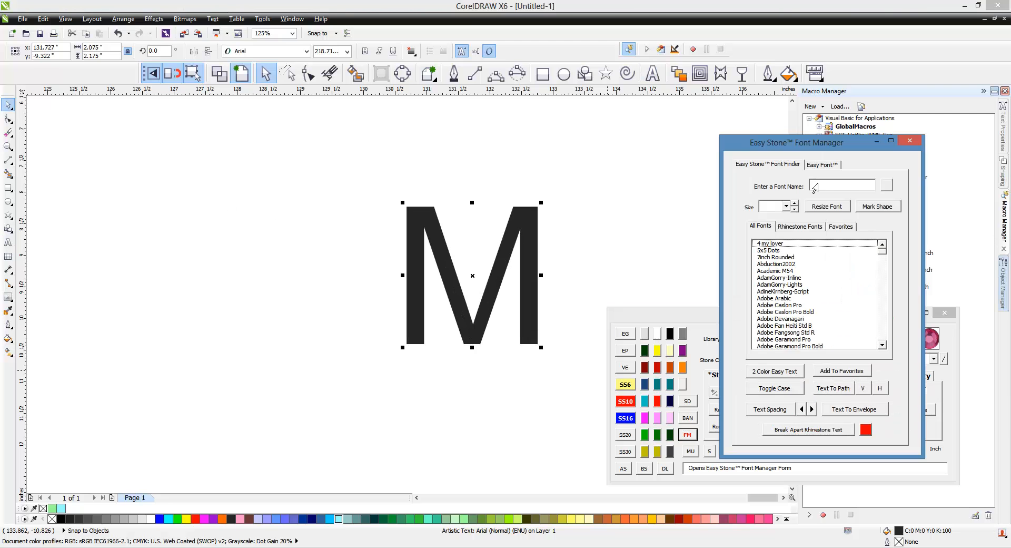
pyautogui.click(826, 185)
pyautogui.write('Frs')
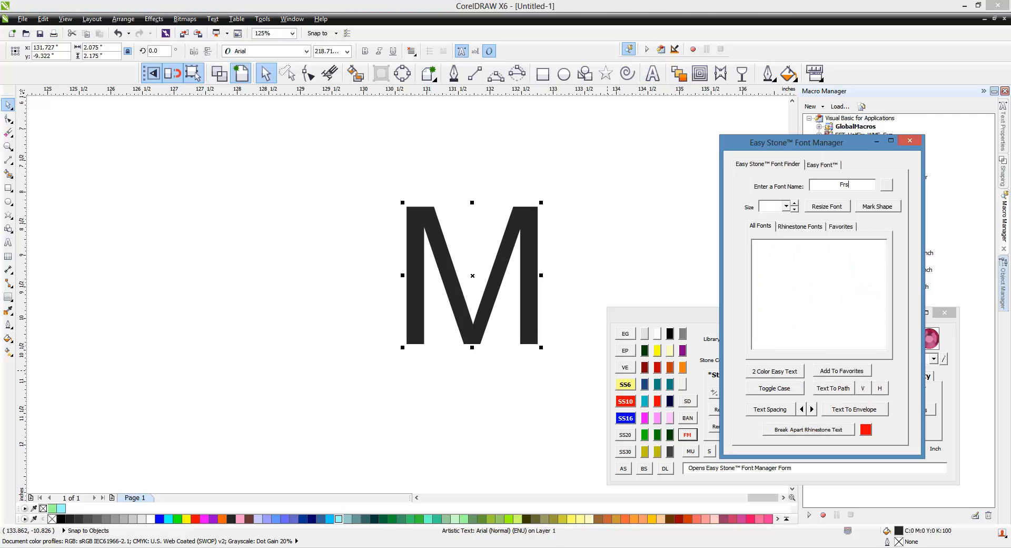
pyautogui.write('h')
pyautogui.press('BackSpace')
pyautogui.press('BackSpace')
pyautogui.press('BackSpace')
pyautogui.write('e')
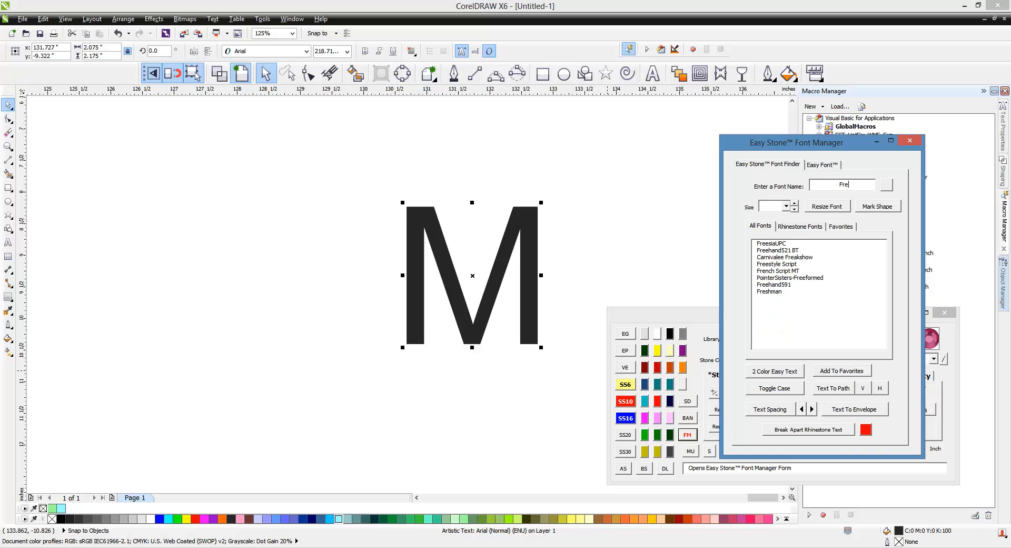
pyautogui.click(781, 291)
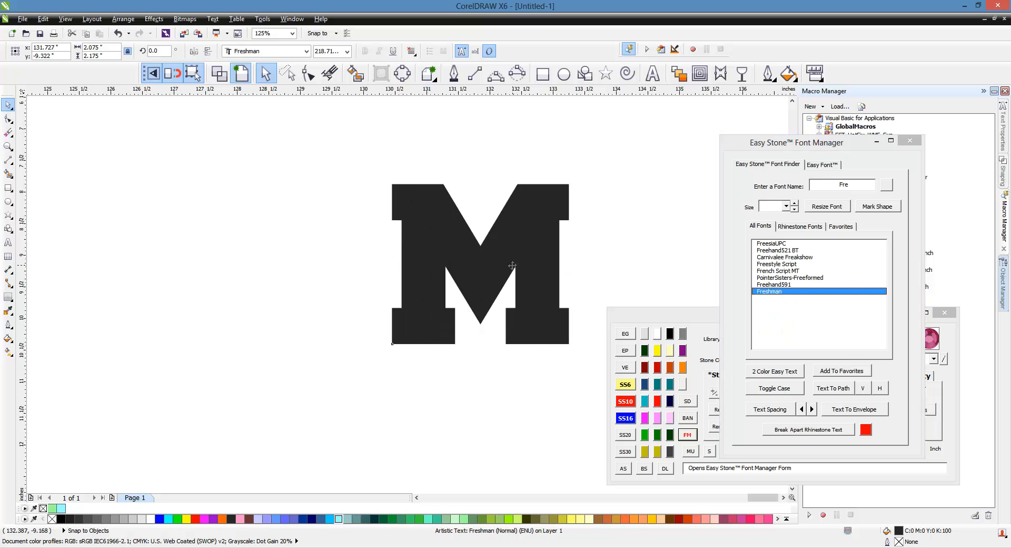
# Step: Set the letter M's height to 6 inches with proportions kept and move it aside to free up drawing space
pyautogui.click(103, 55)
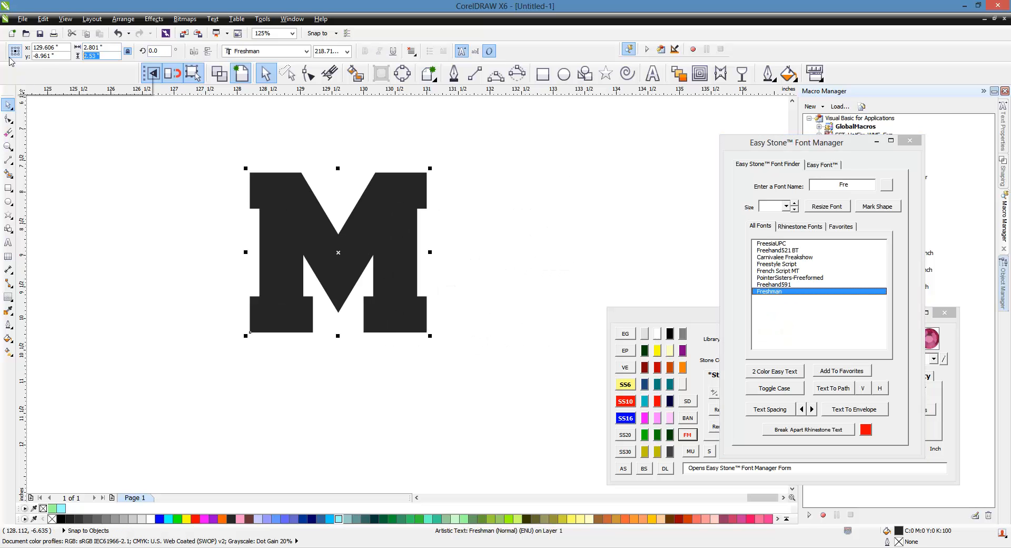
pyautogui.write('6')
pyautogui.press('Return')
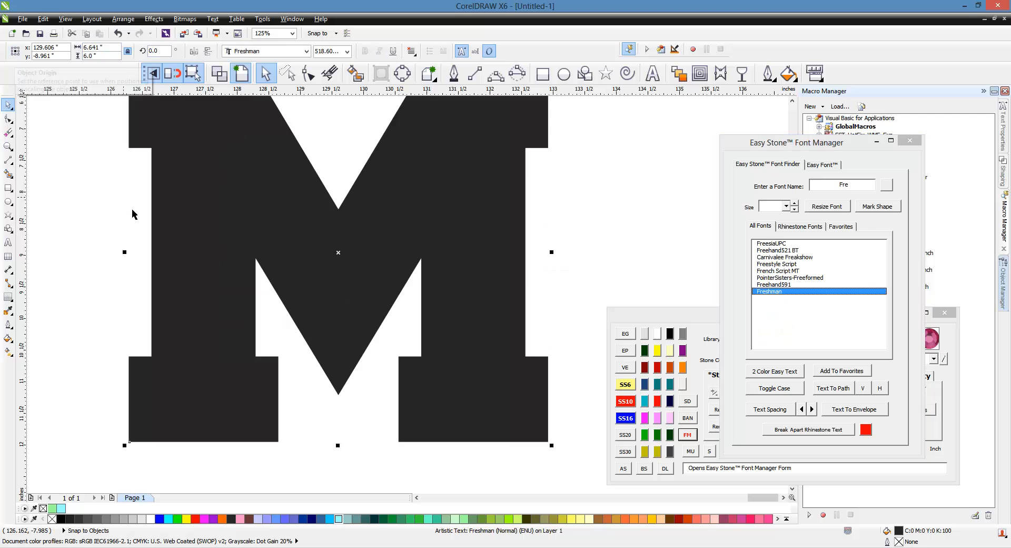
pyautogui.scroll(-2, 134, 216)
pyautogui.click(474, 274)
pyautogui.moveTo(302, 283); pyautogui.dragTo(241, 285)
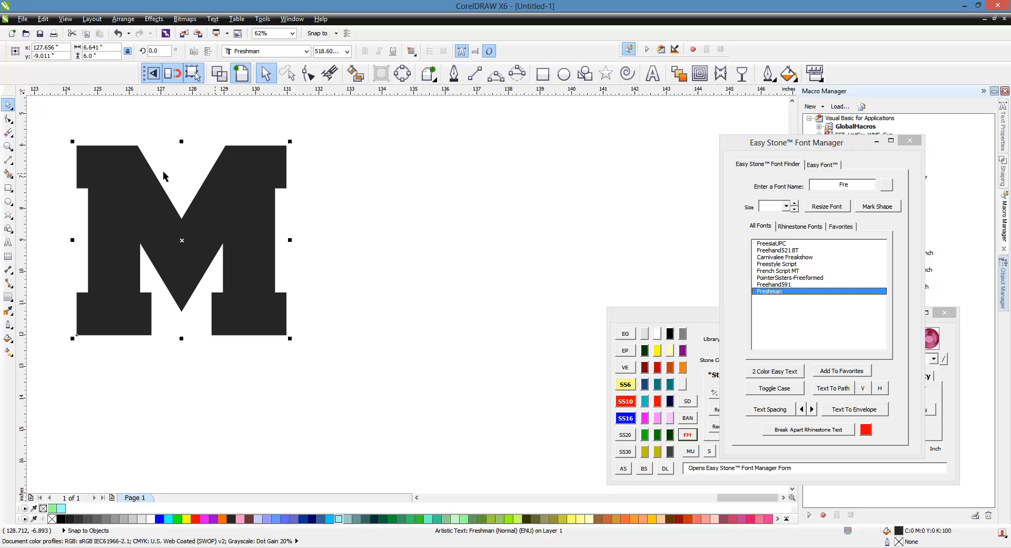
pyautogui.click(414, 301)
# Step: Draw a diagonal line about 1.77 by 1.62 inches beside the letter and mirror a copy to form a peak
pyautogui.click(474, 73)
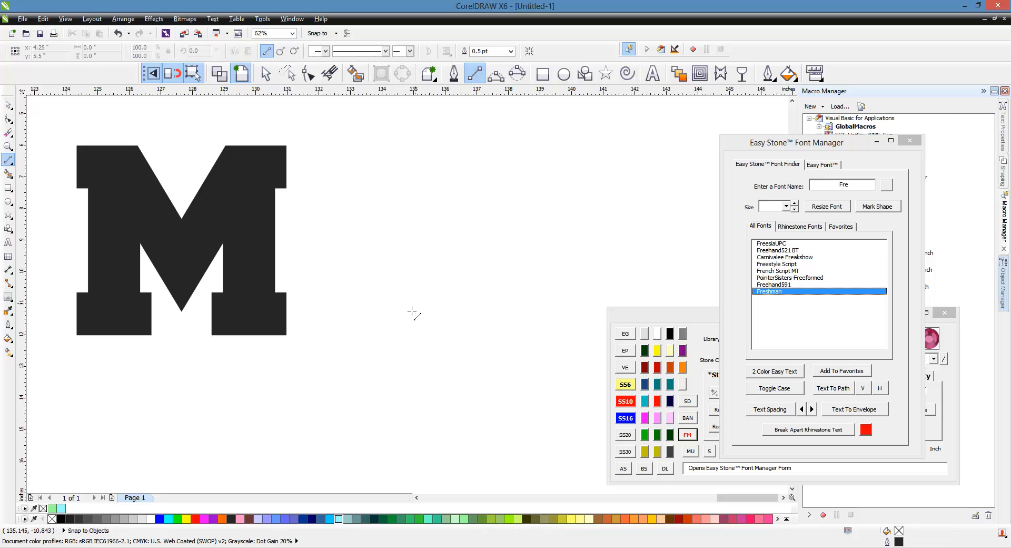
pyautogui.moveTo(368, 372); pyautogui.dragTo(423, 320)
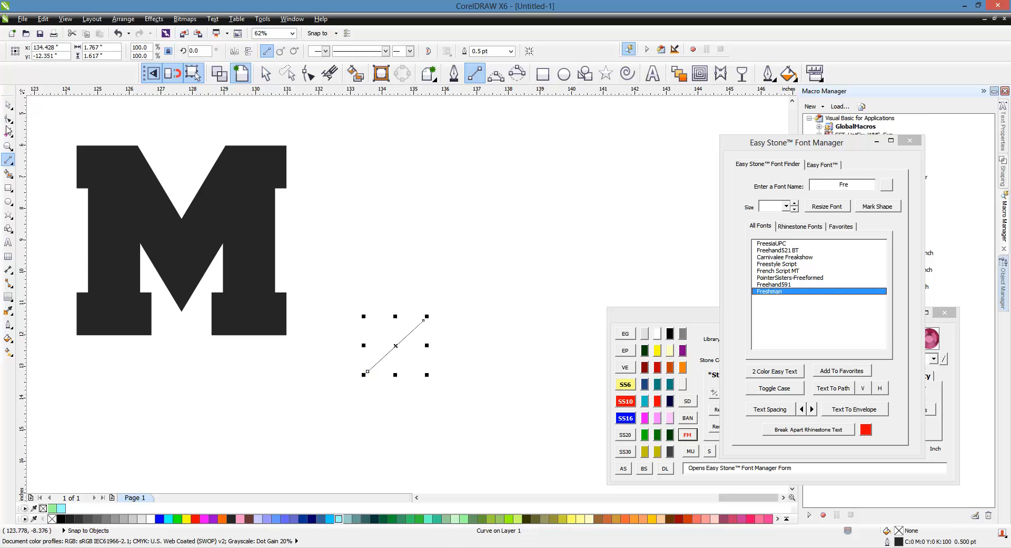
pyautogui.click(8, 105)
pyautogui.scroll(-2, 316, 243)
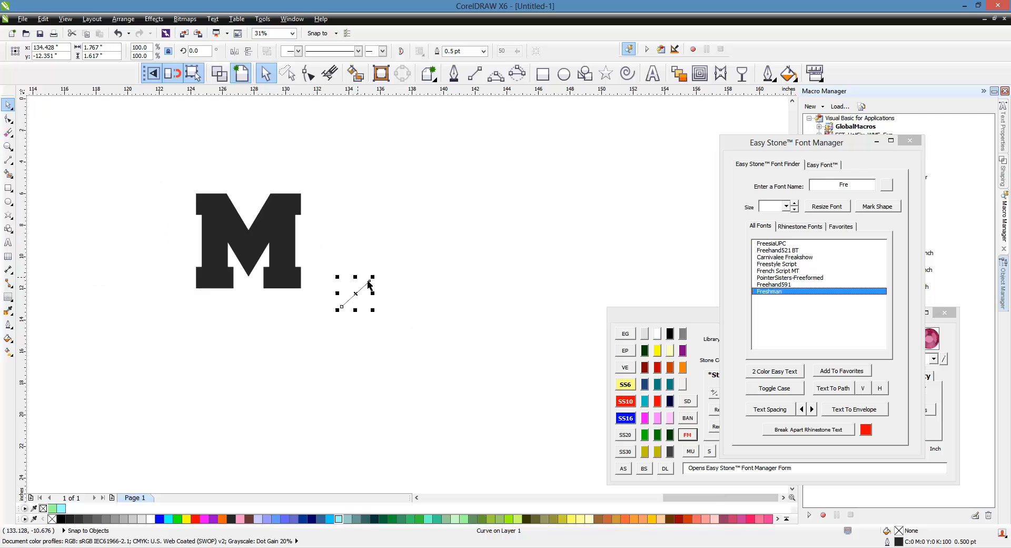
pyautogui.scroll(2, 377, 295)
pyautogui.moveTo(301, 300); pyautogui.dragTo(369, 308)
pyautogui.click(309, 373)
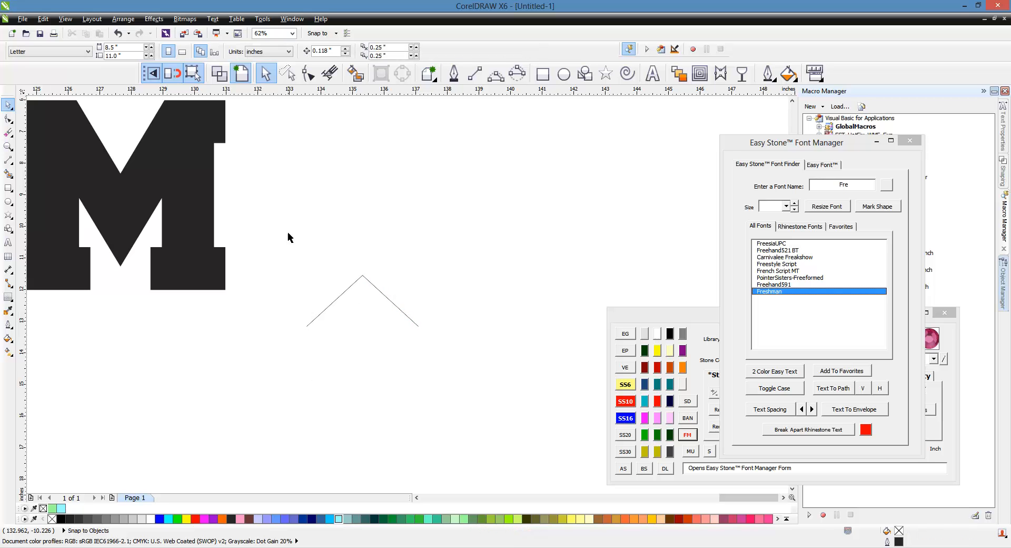
# Step: Duplicate the two-line peak twice to its right, snapping the copies end to end into a three-peak zigzag
pyautogui.moveTo(285, 237); pyautogui.dragTo(472, 364)
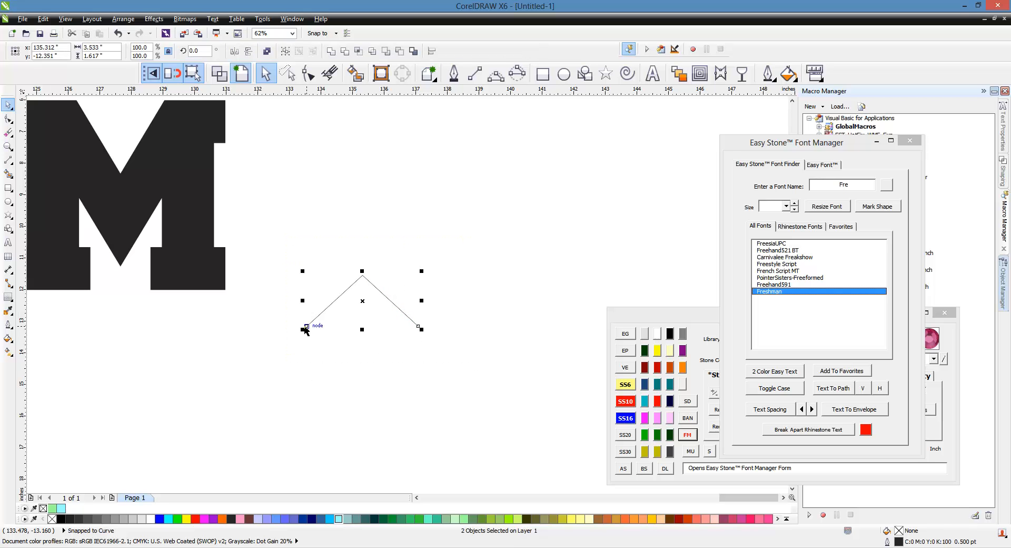
pyautogui.moveTo(305, 328); pyautogui.dragTo(419, 327)
pyautogui.click(347, 361)
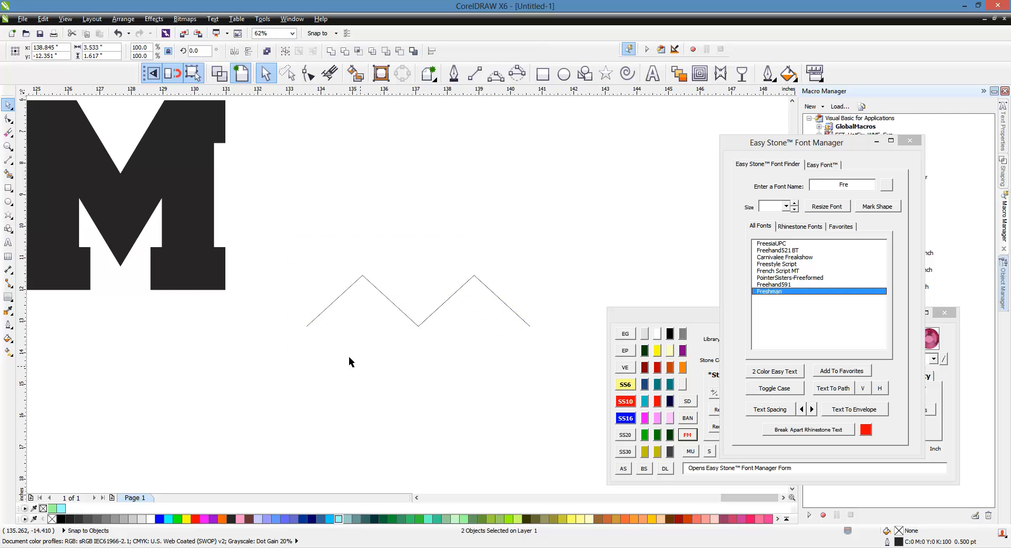
pyautogui.scroll(-1, 249, 260)
pyautogui.scroll(1, 367, 299)
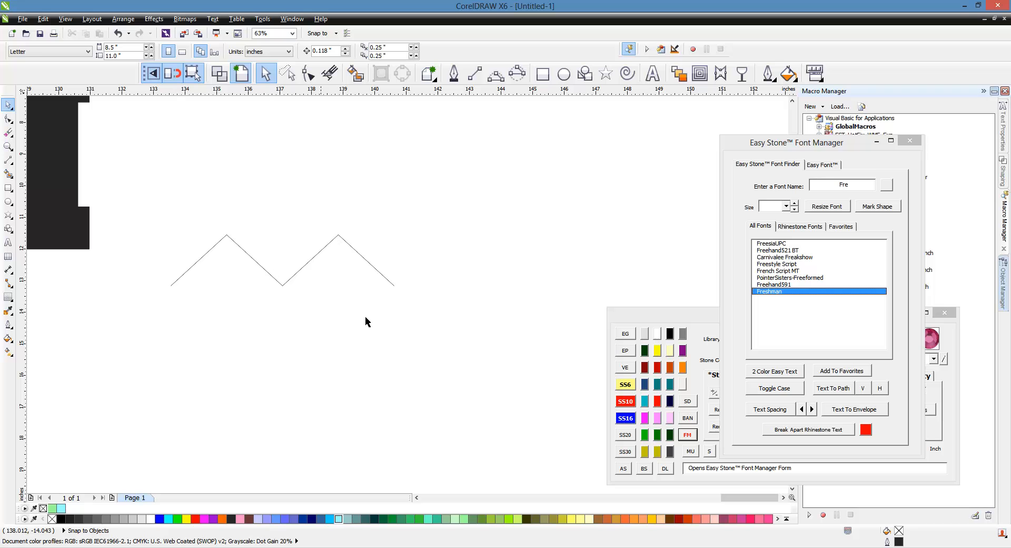
pyautogui.moveTo(474, 212); pyautogui.dragTo(393, 286)
pyautogui.scroll(-1, 256, 300)
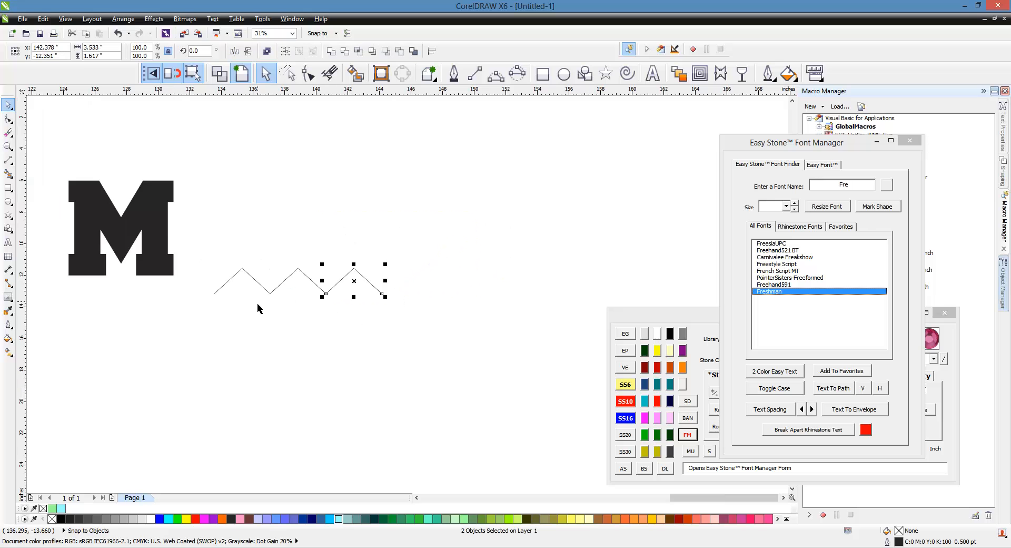
# Step: Repeat the peak duplication eleven more times to extend the zigzag to the right
pyautogui.scroll(-1, 234, 318)
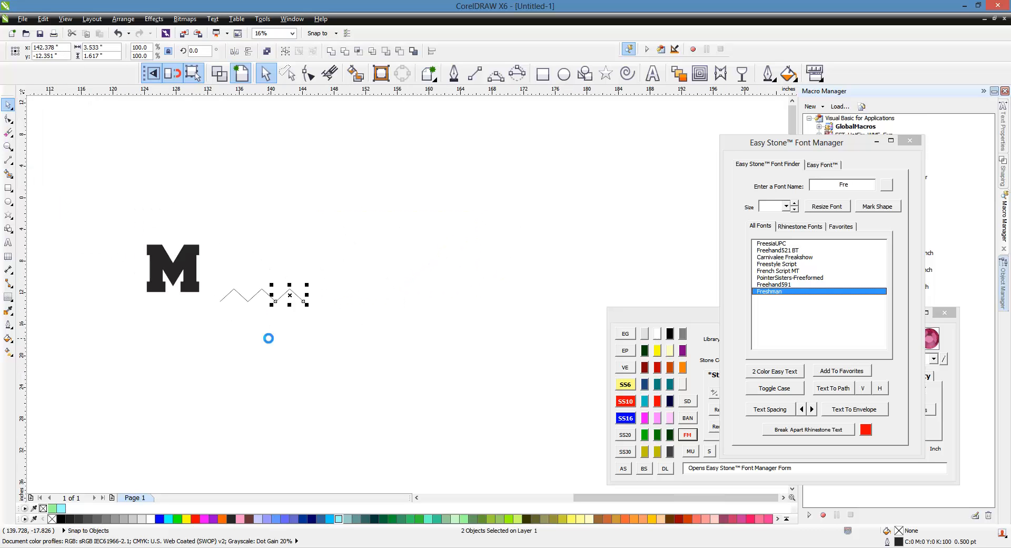
pyautogui.hotkey('ctrl', 'r')
pyautogui.hotkey('ctrl', 'r')
pyautogui.hotkey('ctrl', 'r')
pyautogui.hotkey('ctrl', 'r')
pyautogui.hotkey('ctrl', 'r')
pyautogui.hotkey('ctrl', 'r')
pyautogui.hotkey('ctrl', 'r')
pyautogui.hotkey('ctrl', 'r')
pyautogui.hotkey('ctrl', 'r')
pyautogui.hotkey('ctrl', 'r')
pyautogui.hotkey('ctrl', 'r')
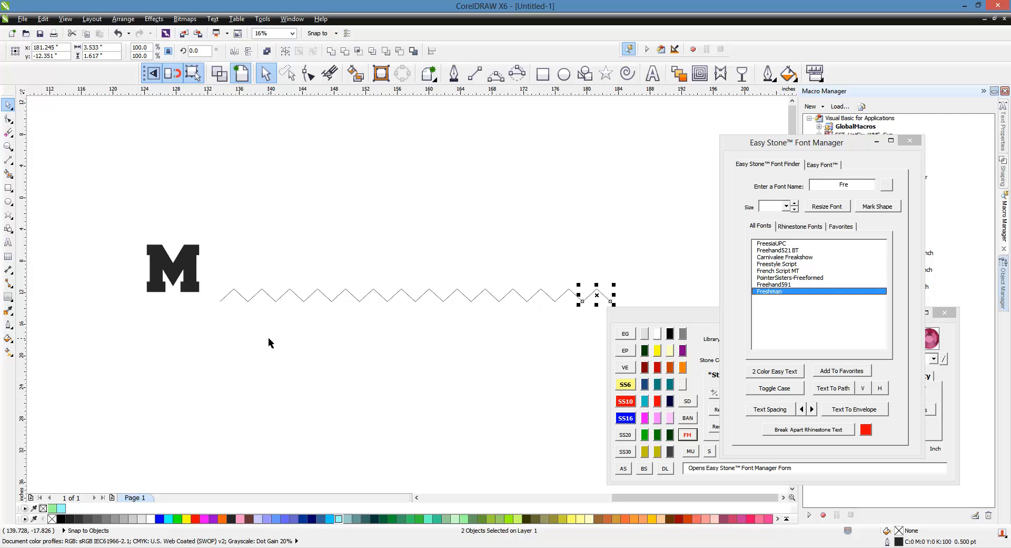
pyautogui.click(268, 341)
# Step: Select all the zigzag line segments and close the Easy Stone Font Manager
pyautogui.scroll(-1, 263, 332)
pyautogui.scroll(1, 367, 333)
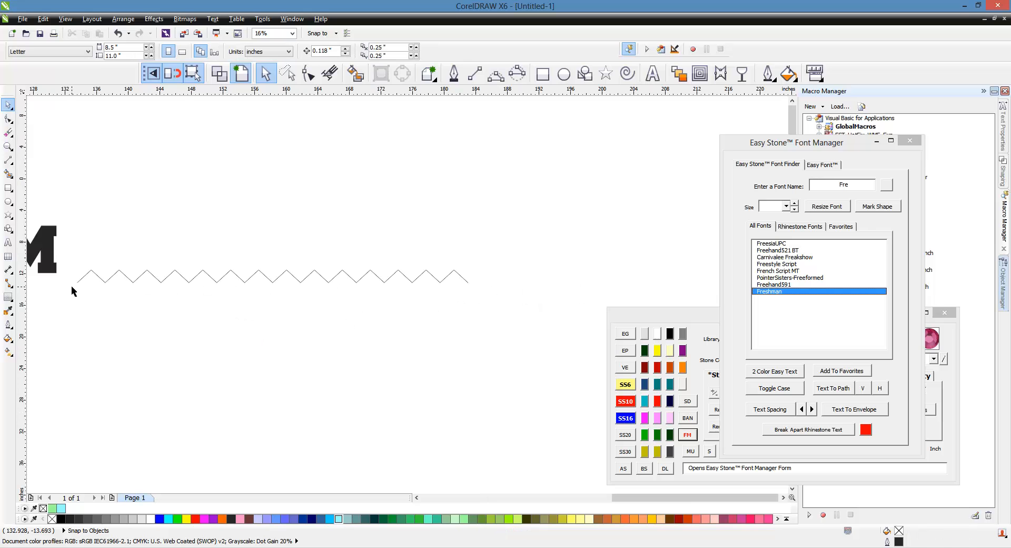
pyautogui.moveTo(527, 254); pyautogui.dragTo(62, 315)
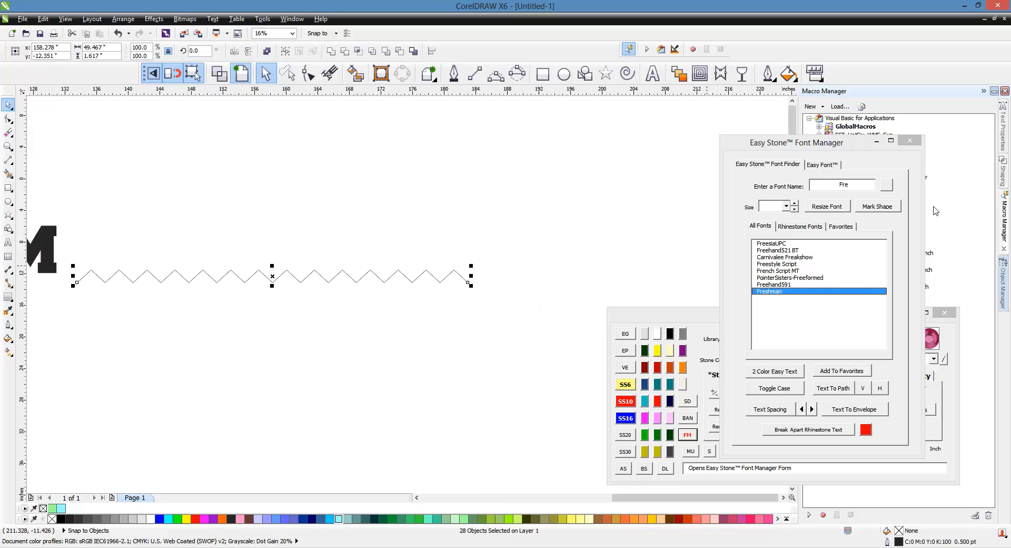
pyautogui.click(909, 141)
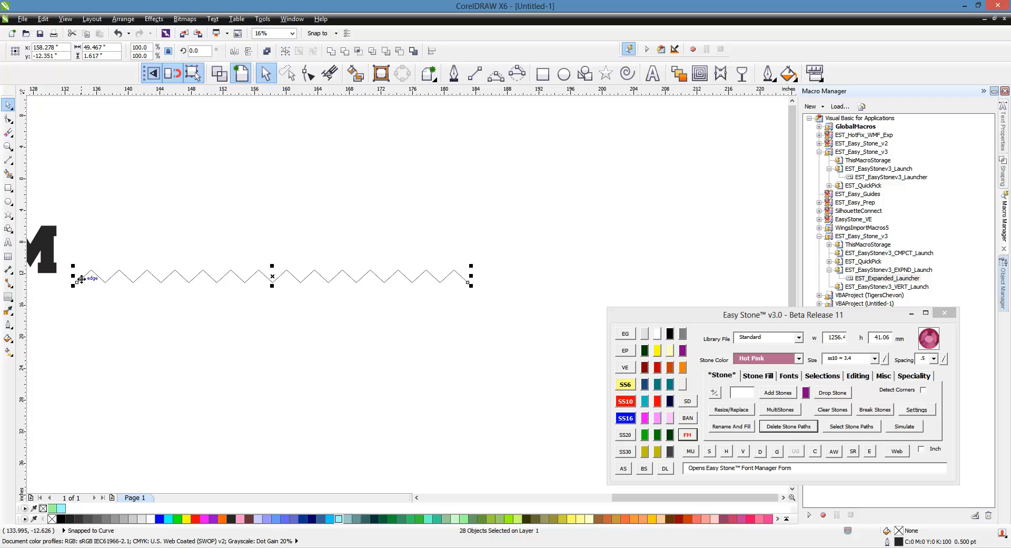
pyautogui.scroll(-1, 517, 263)
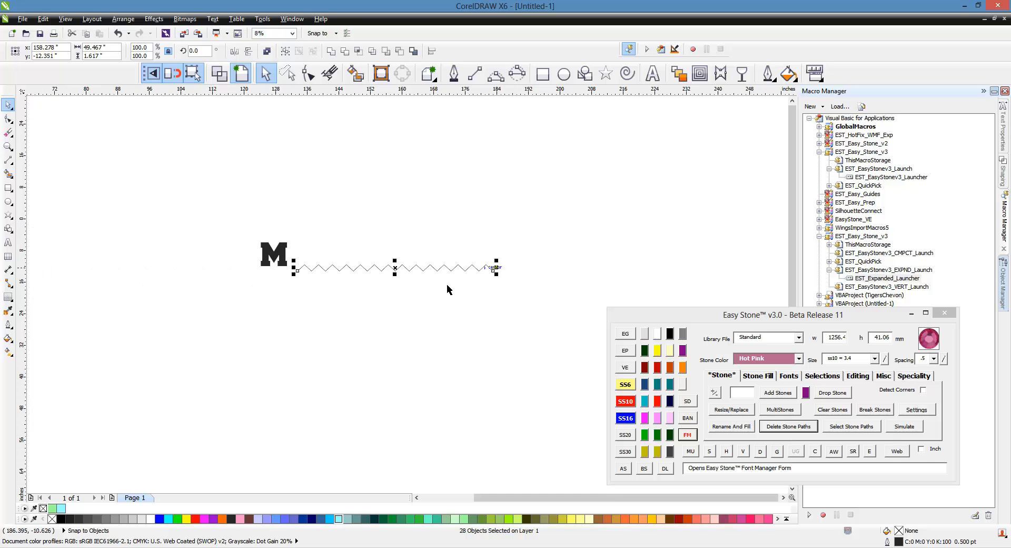
# Step: Fill the letter M with lime green
pyautogui.click(271, 304)
pyautogui.scroll(1, 289, 260)
pyautogui.click(278, 259)
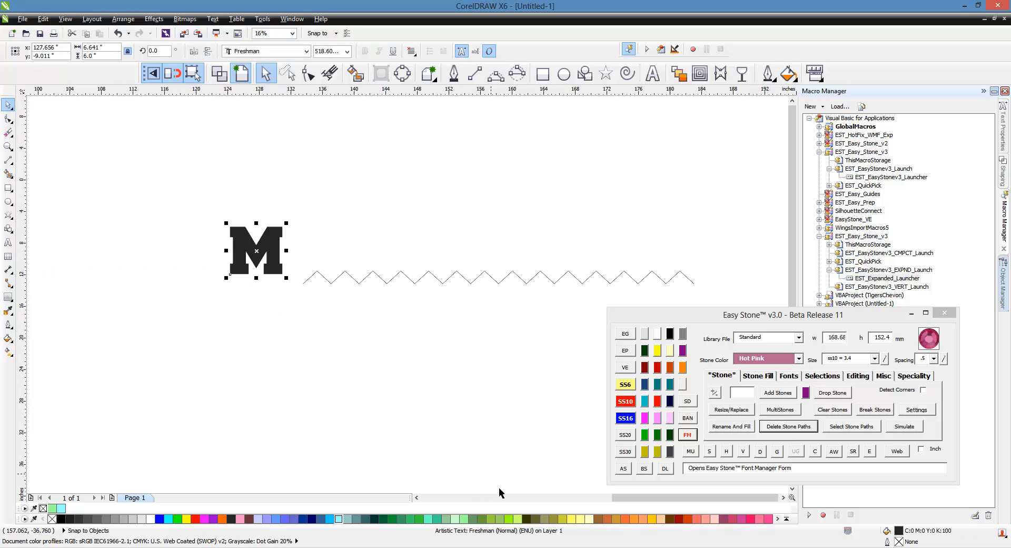
pyautogui.click(508, 519)
pyautogui.click(411, 409)
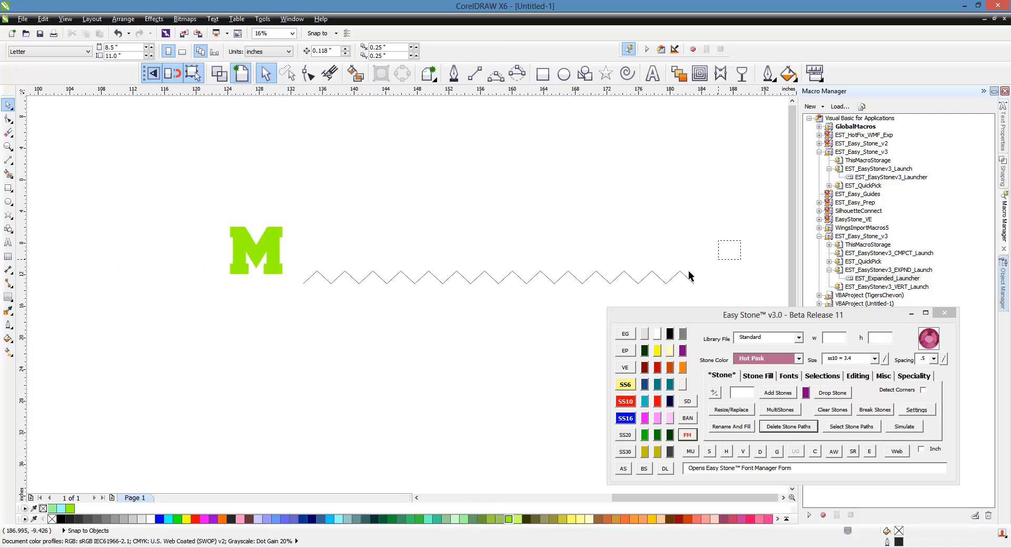
# Step: Move the whole zigzag so that it crosses the middle of the letter M
pyautogui.moveTo(690, 276); pyautogui.dragTo(294, 319)
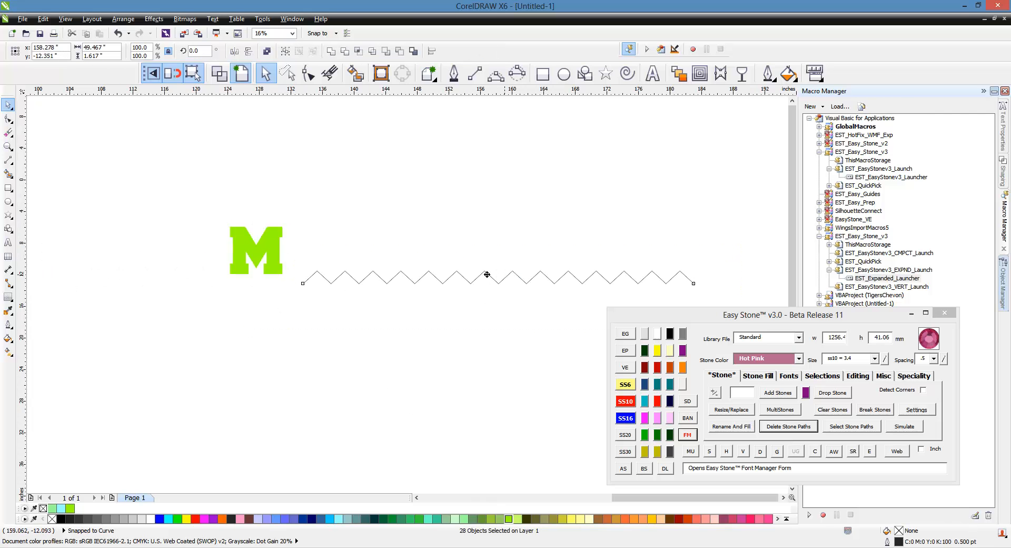
pyautogui.moveTo(505, 279); pyautogui.dragTo(280, 255)
pyautogui.click(195, 271)
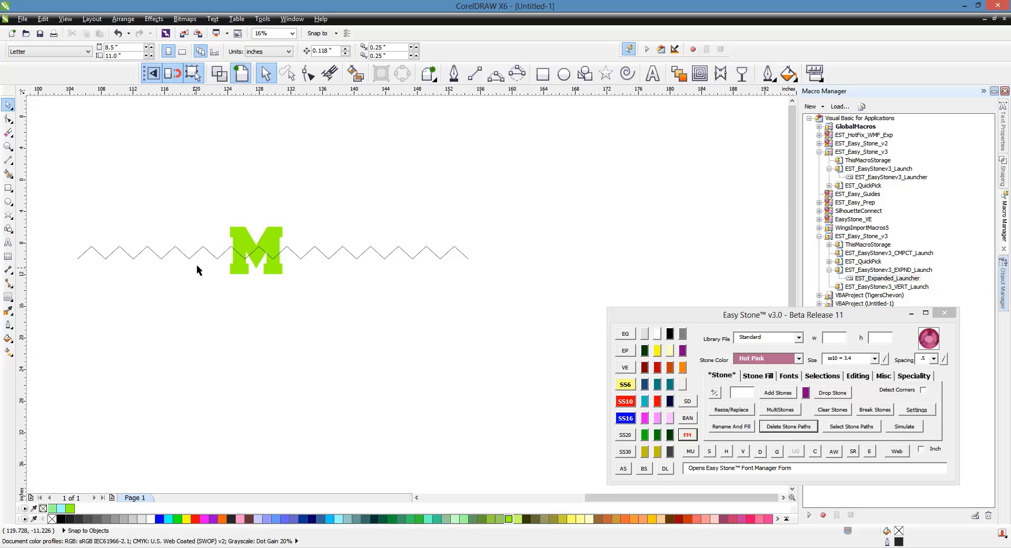
pyautogui.scroll(4, 224, 258)
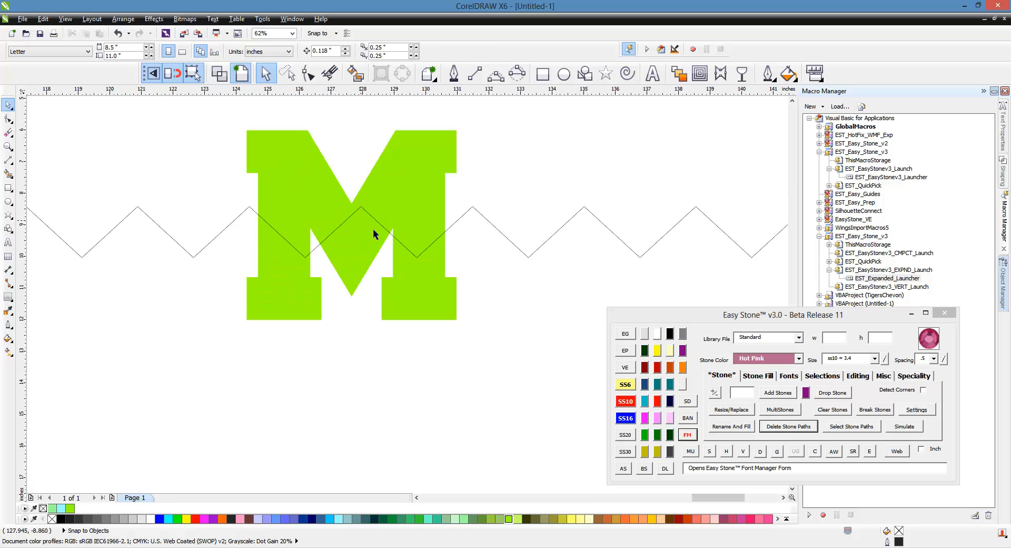
# Step: Scale the zigzag down proportionally to about 22.3 inches wide and move it back across the letter M
pyautogui.scroll(-6, 486, 236)
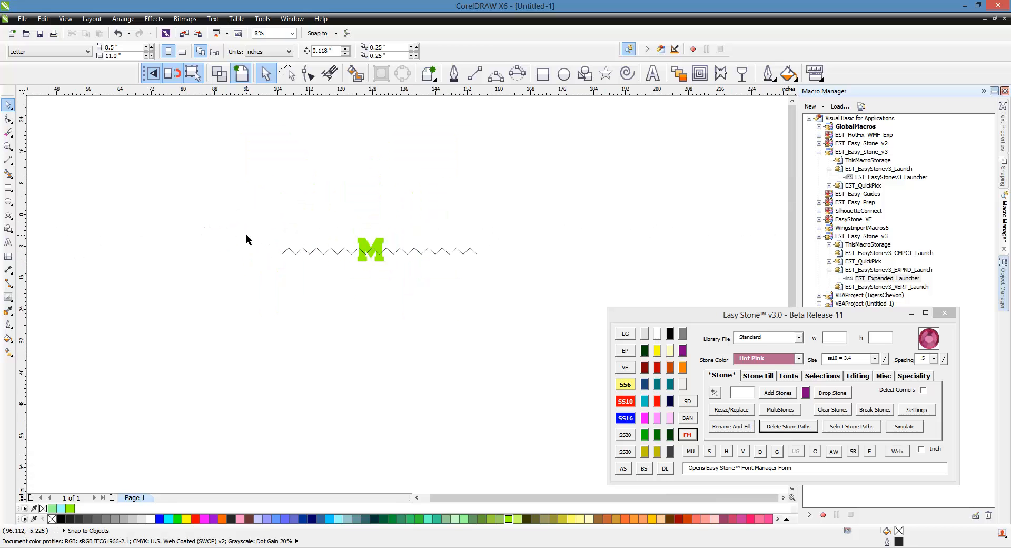
pyautogui.moveTo(246, 233); pyautogui.dragTo(299, 301)
pyautogui.scroll(1, 450, 262)
pyautogui.scroll(2, 247, 251)
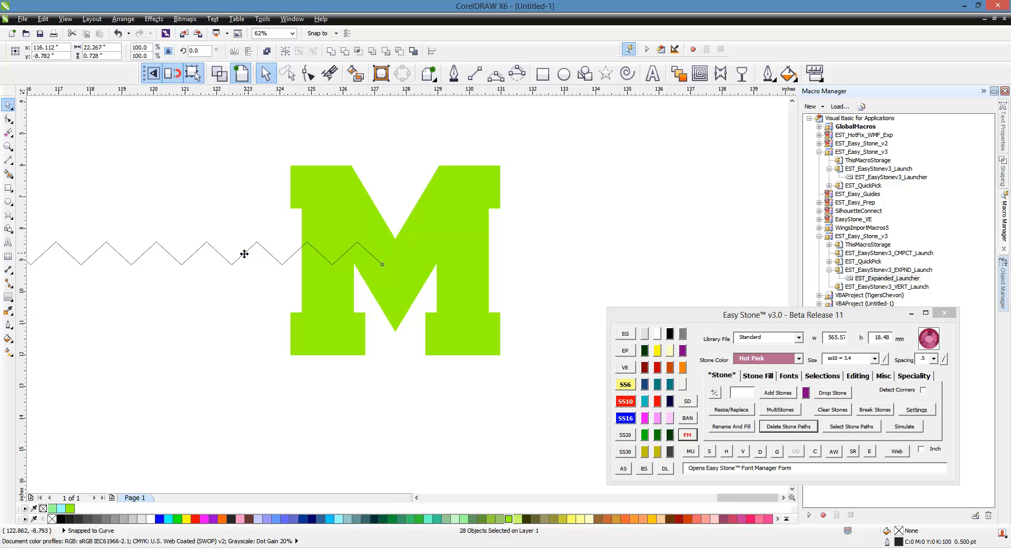
pyautogui.moveTo(244, 254); pyautogui.dragTo(460, 252)
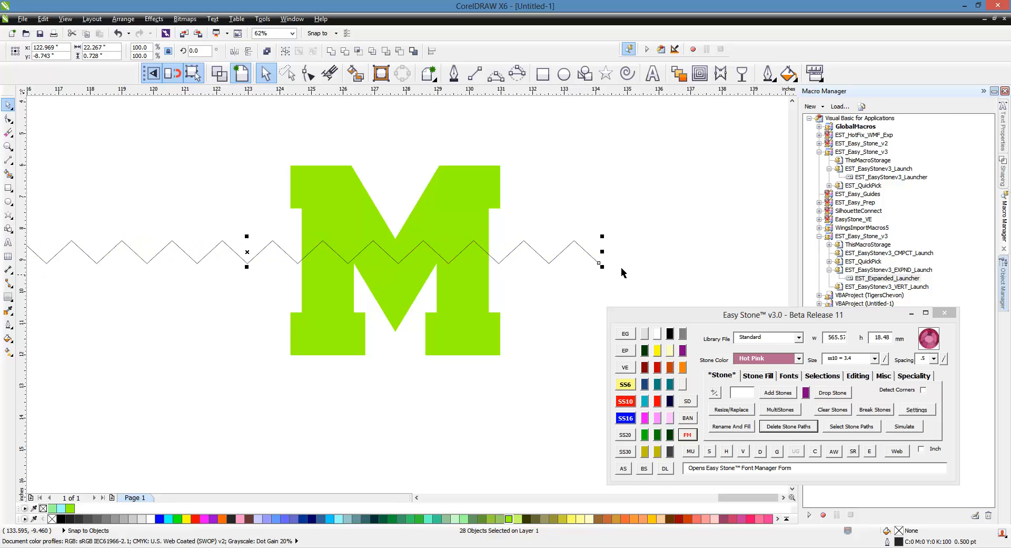
# Step: Rescale the zigzag proportionally to about 19.4 inches wide and position it across the letter M
pyautogui.scroll(-1, 621, 268)
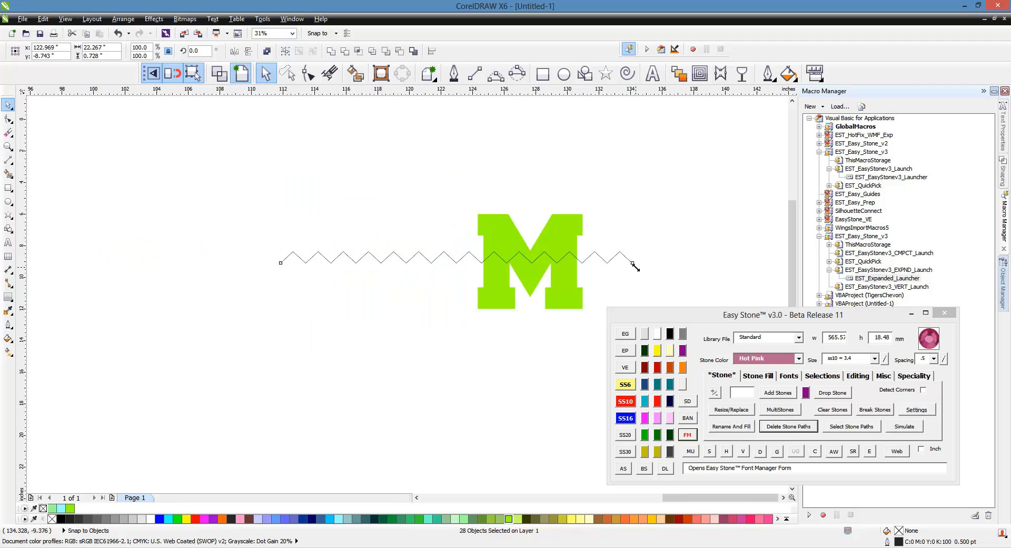
pyautogui.moveTo(635, 267); pyautogui.dragTo(520, 320)
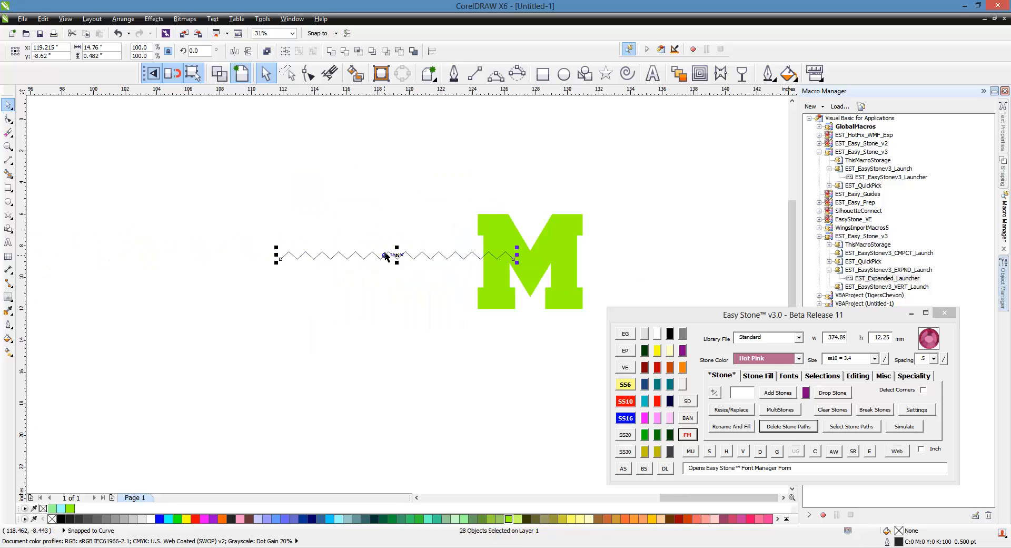
pyautogui.moveTo(386, 256); pyautogui.dragTo(521, 256)
pyautogui.scroll(1, 669, 271)
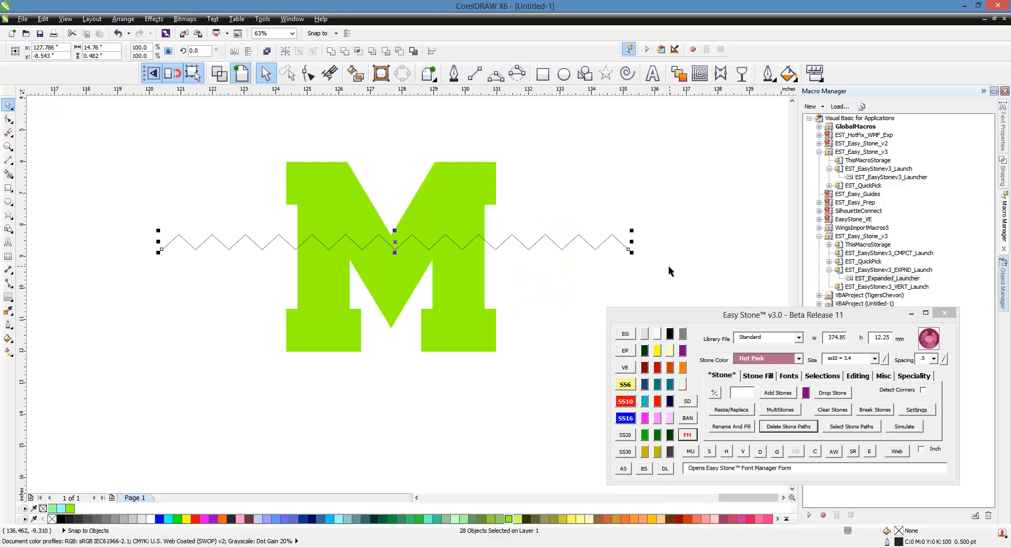
pyautogui.moveTo(633, 254); pyautogui.dragTo(781, 256)
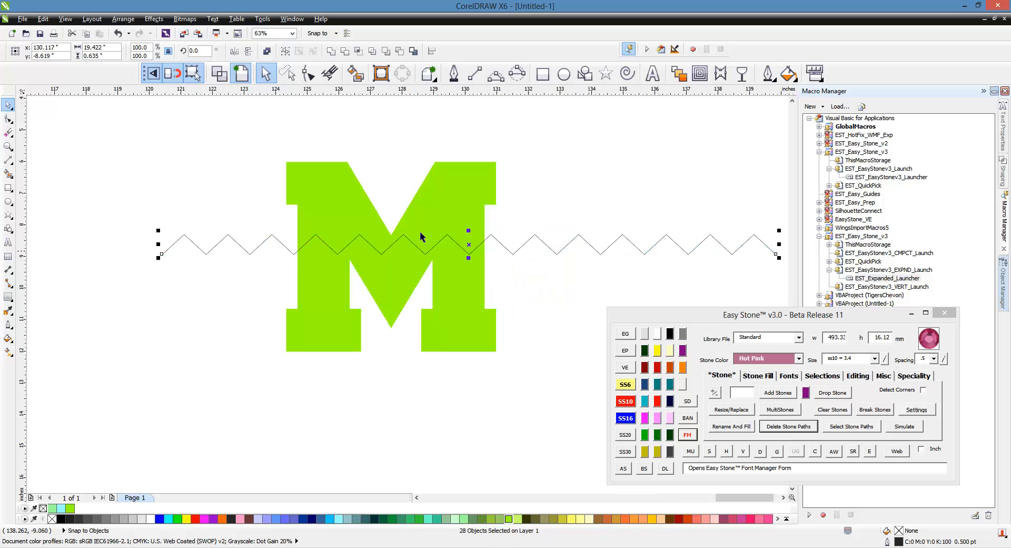
# Step: Try a much taller zigzag across the letter M, and flatten it back to about 0.65 inches high
pyautogui.scroll(-1, 285, 238)
pyautogui.scroll(1, 305, 239)
pyautogui.moveTo(485, 235); pyautogui.dragTo(424, 145)
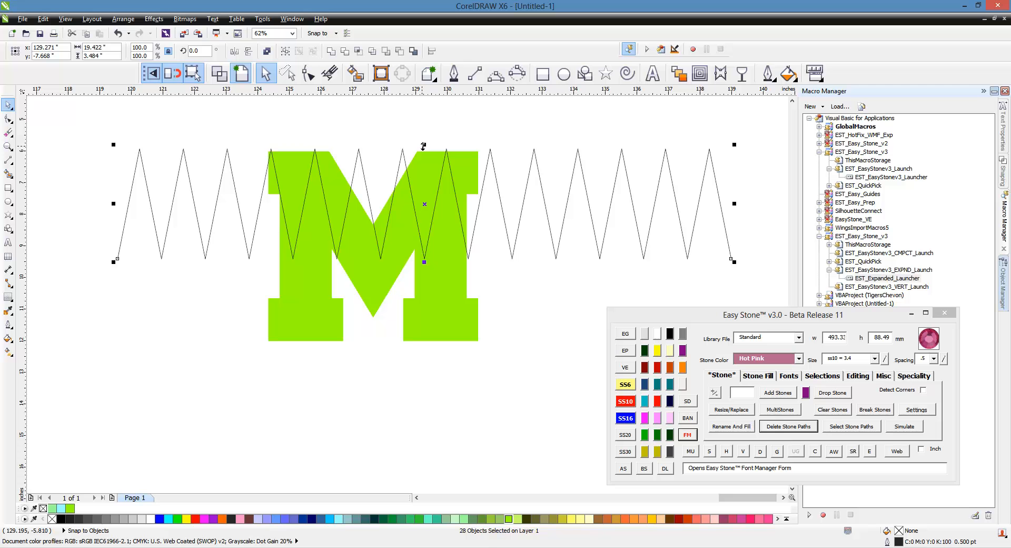
pyautogui.moveTo(423, 145); pyautogui.dragTo(424, 234)
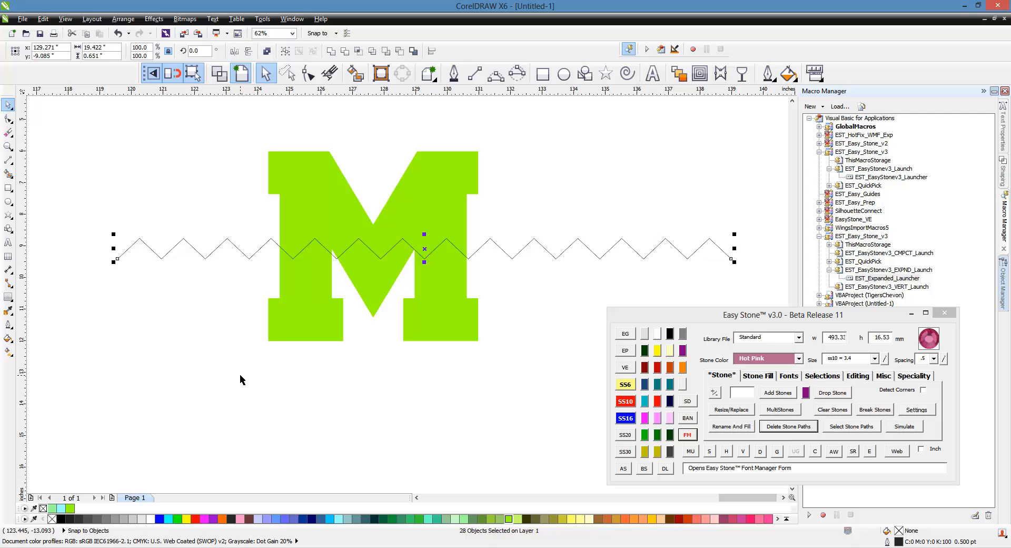
# Step: Move the zigzag to the empty space beside the letter M and join its segments into one curve with the BAN function
pyautogui.scroll(-1, 415, 259)
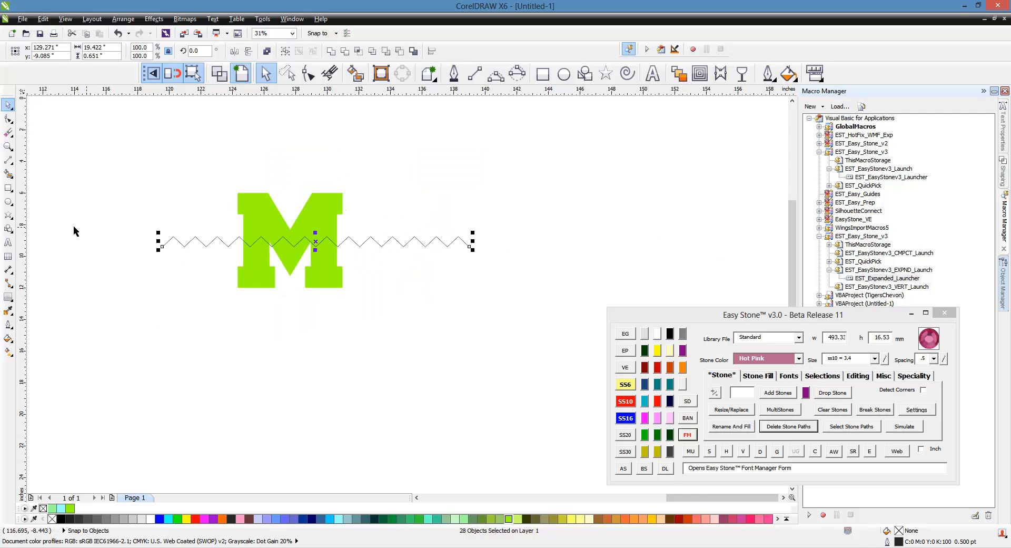
pyautogui.scroll(-1, 74, 231)
pyautogui.moveTo(232, 235); pyautogui.dragTo(384, 298)
pyautogui.scroll(1, 344, 311)
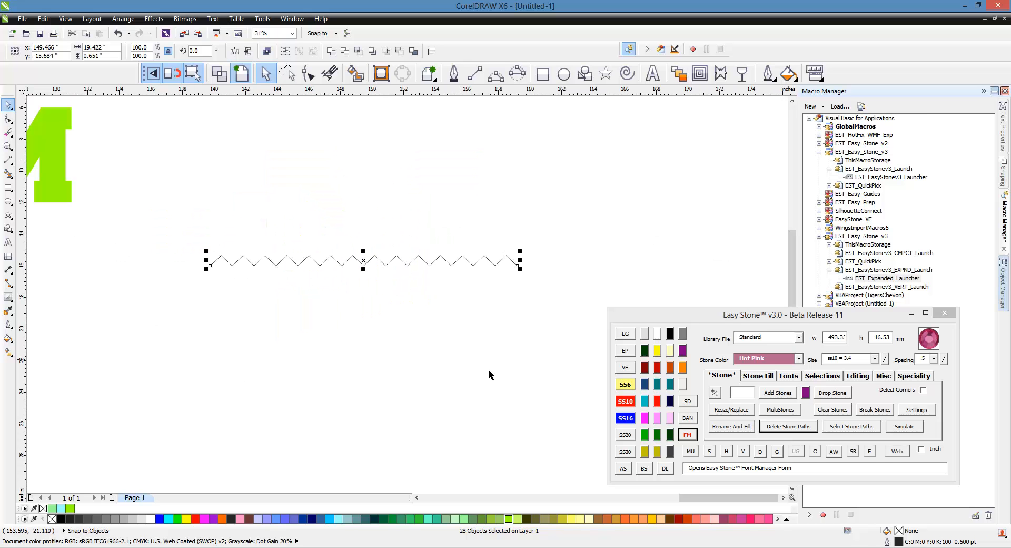
pyautogui.click(688, 418)
pyautogui.scroll(1, 332, 258)
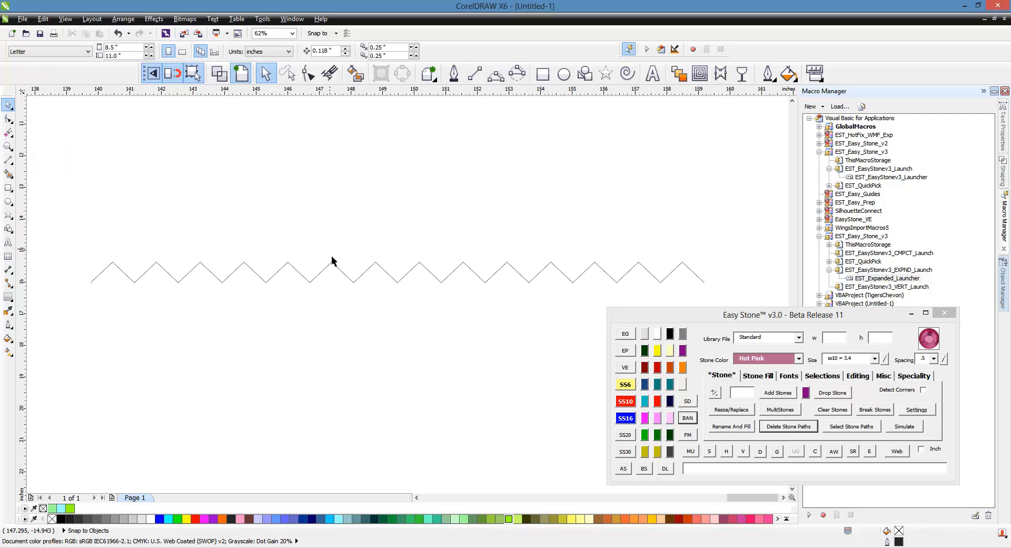
# Step: Set the nudge distance to 12 mm and place a duplicate of the zigzag one nudge above the original
pyautogui.click(333, 266)
pyautogui.click(332, 228)
pyautogui.click(335, 266)
pyautogui.click(331, 210)
pyautogui.click(329, 51)
pyautogui.write('12')
pyautogui.click(377, 266)
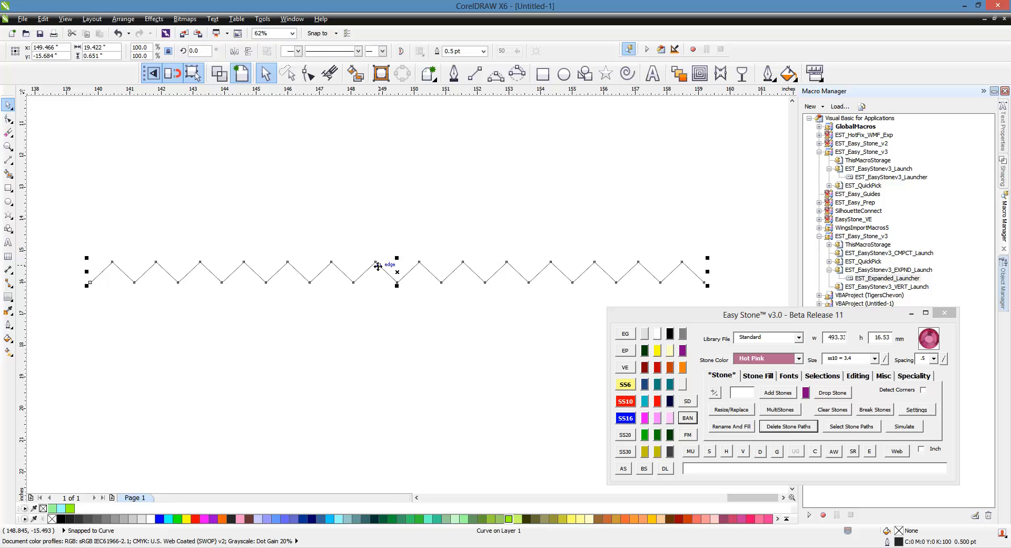
pyautogui.press('+')
pyautogui.press('Up')
pyautogui.click(345, 325)
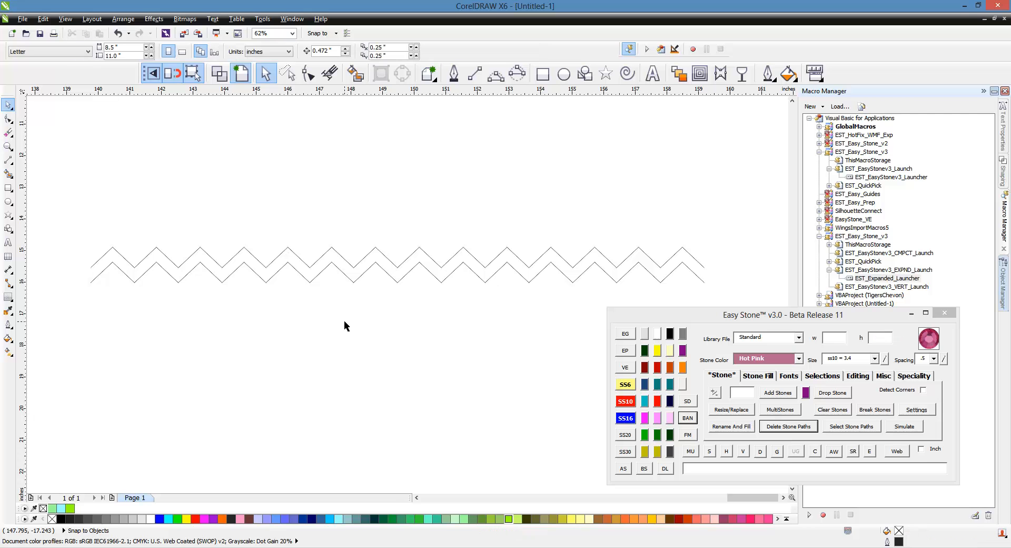
# Step: Set the nudge distance to 4 mm and add a copy of the upper zigzag 4 mm above it
pyautogui.click(346, 260)
pyautogui.click(357, 212)
pyautogui.click(323, 51)
pyautogui.write('4mm')
pyautogui.press('Return')
pyautogui.click(340, 255)
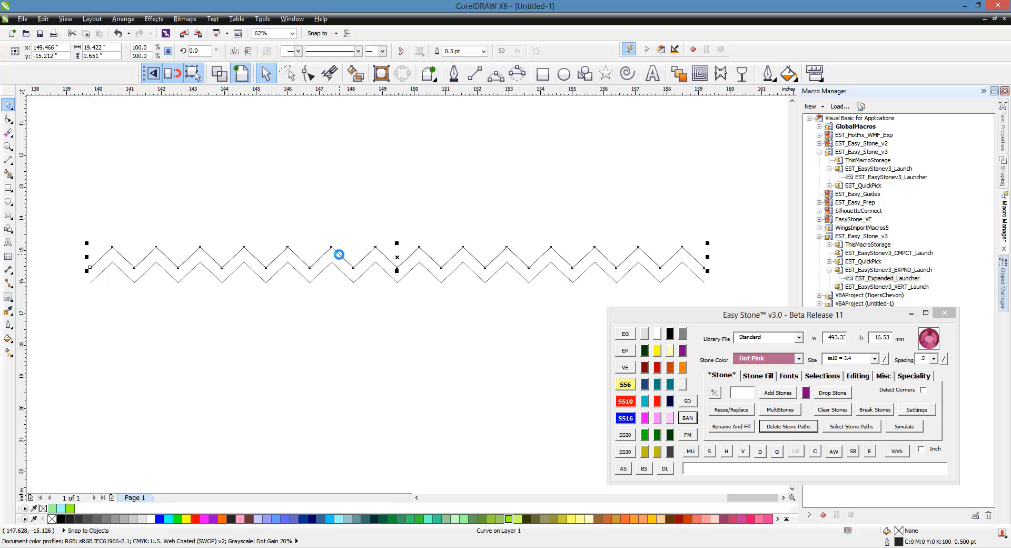
pyautogui.press('Up')
pyautogui.click(314, 215)
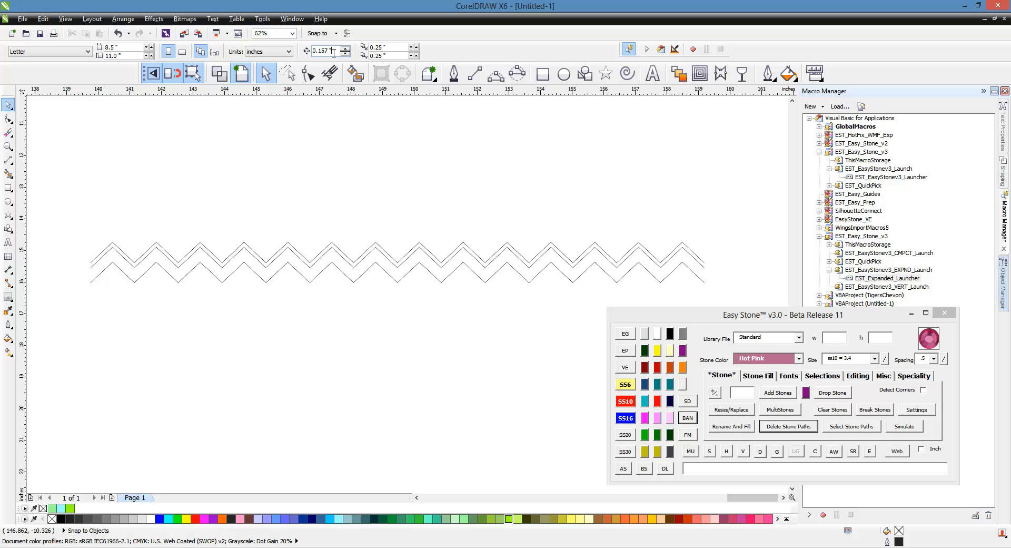
# Step: Change the nudge distance to 6 mm and add a copy of the topmost zigzag 6 mm above it
pyautogui.click(315, 51)
pyautogui.write('6')
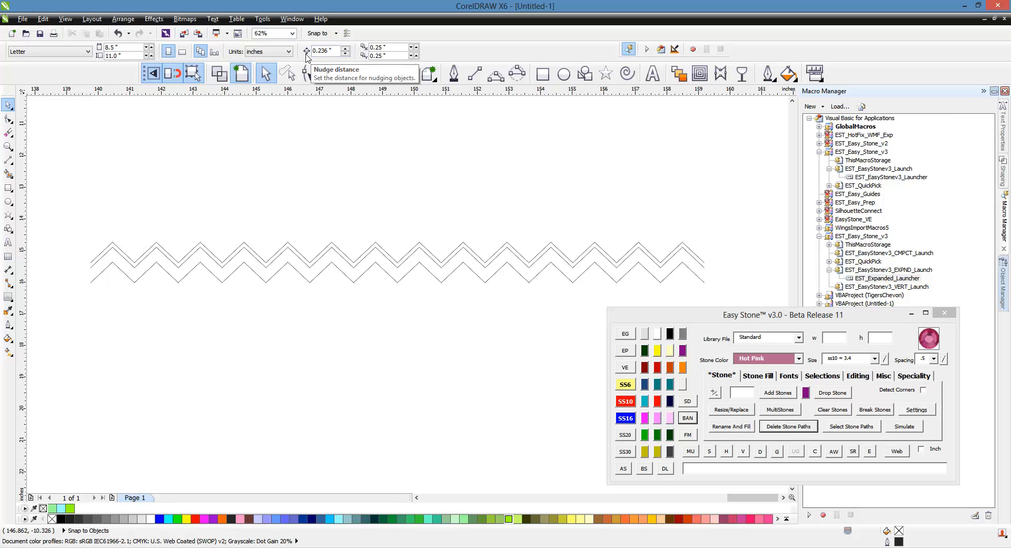
pyautogui.click(338, 247)
pyautogui.press('Up')
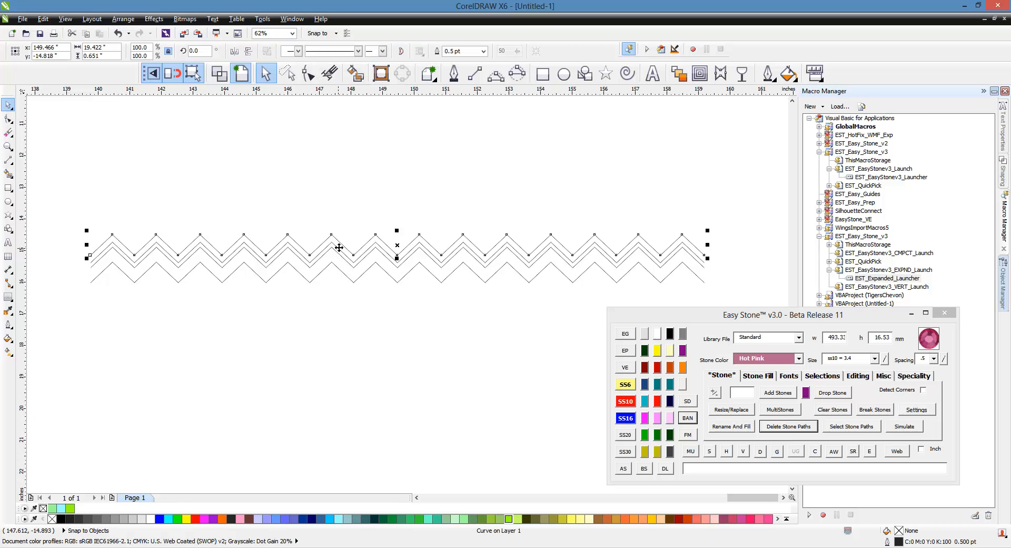
pyautogui.click(299, 245)
pyautogui.click(320, 109)
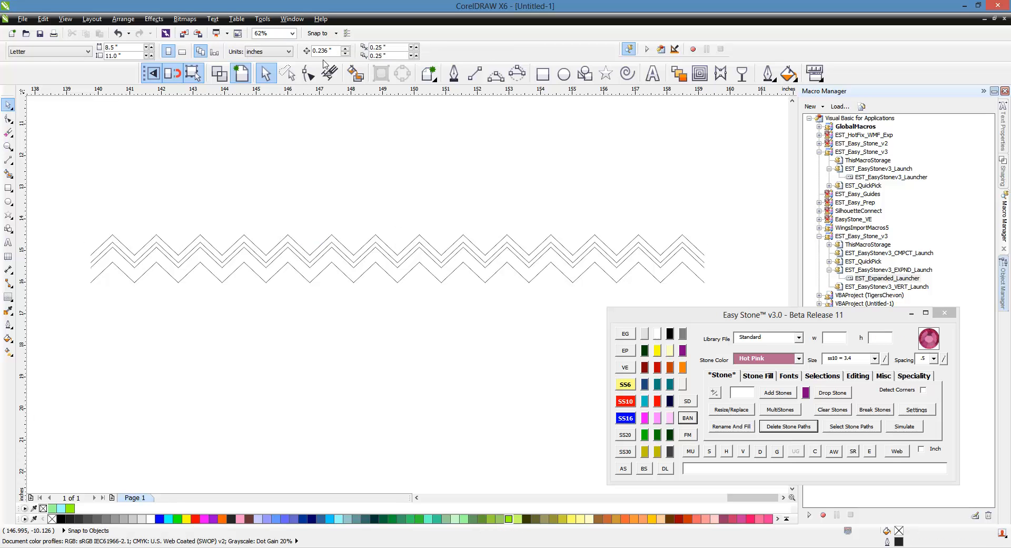
# Step: Return the nudge distance to 4 mm and duplicate the topmost zigzag one nudge higher as the fifth line
pyautogui.moveTo(333, 51); pyautogui.dragTo(303, 55)
pyautogui.write('4mm')
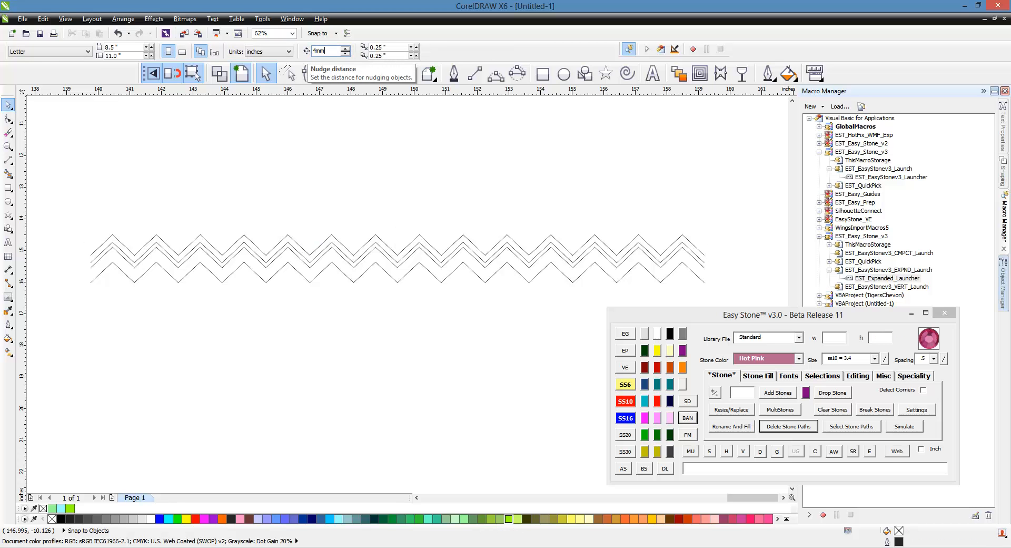
pyautogui.press('Return')
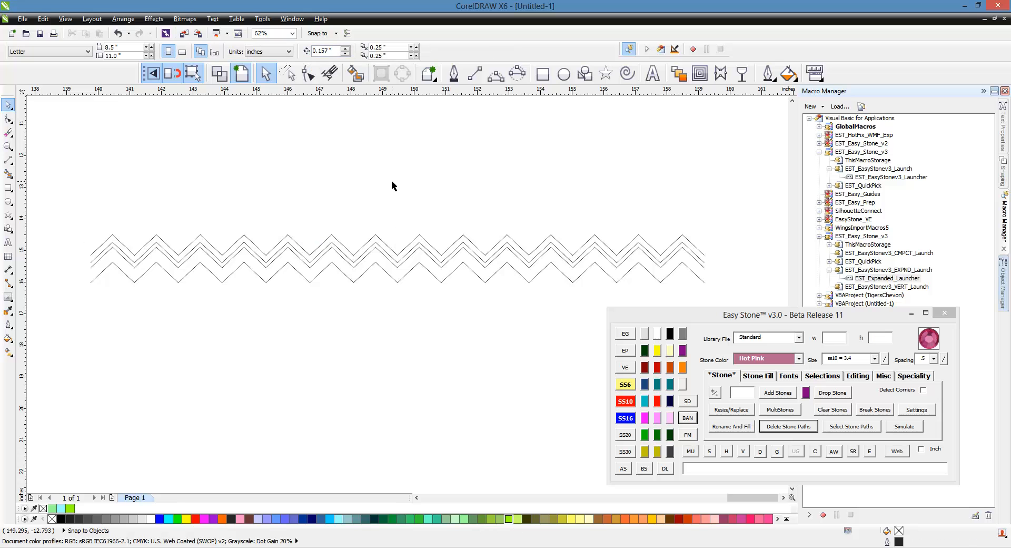
pyautogui.click(370, 240)
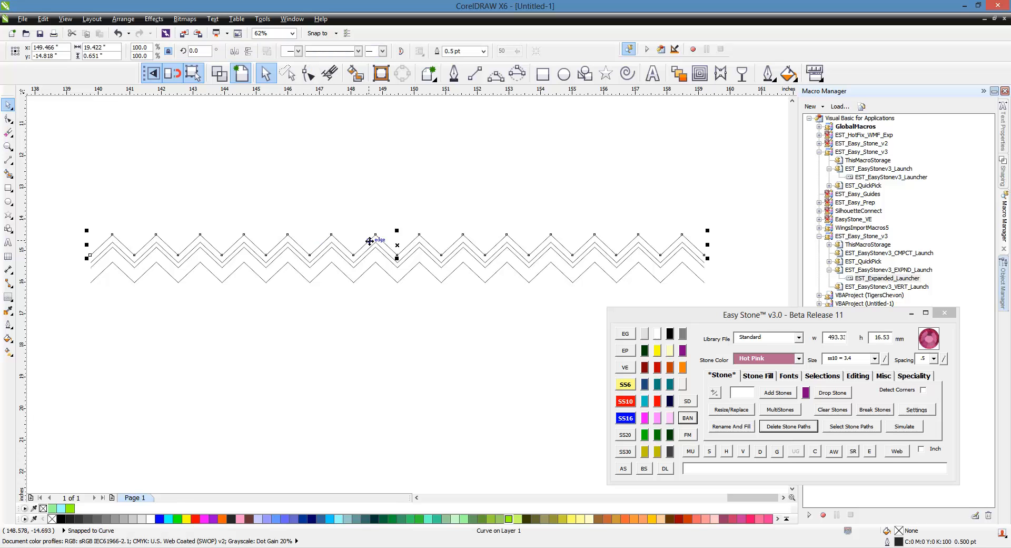
pyautogui.press('Up')
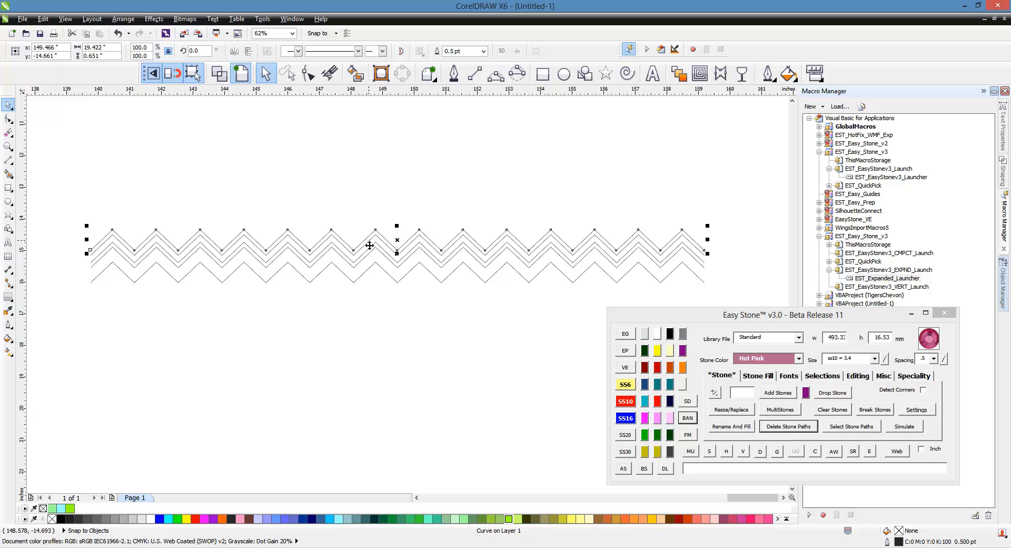
pyautogui.press('Escape')
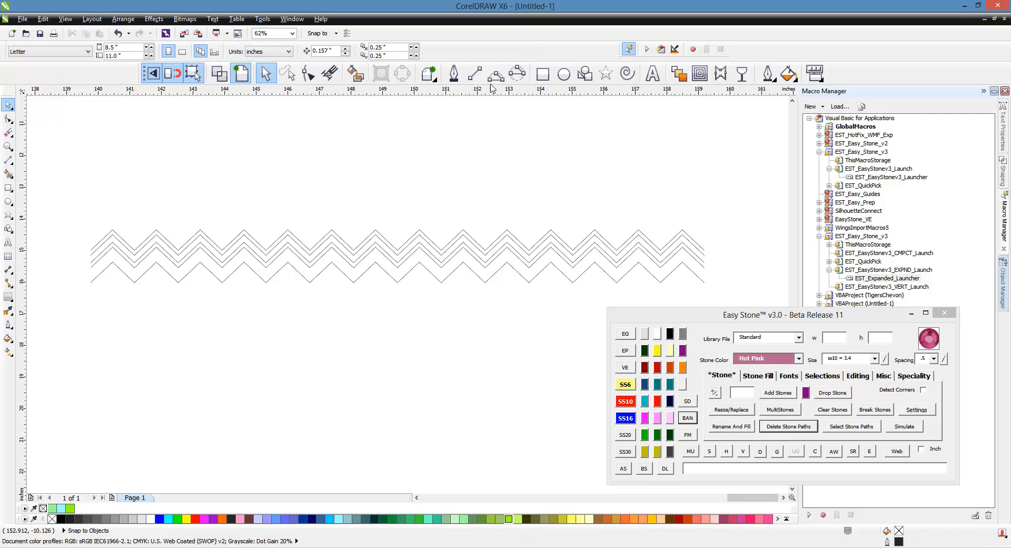
# Step: Draw a vertical line joining the left end nodes of the two lowest zigzags
pyautogui.click(475, 73)
pyautogui.scroll(3, 105, 256)
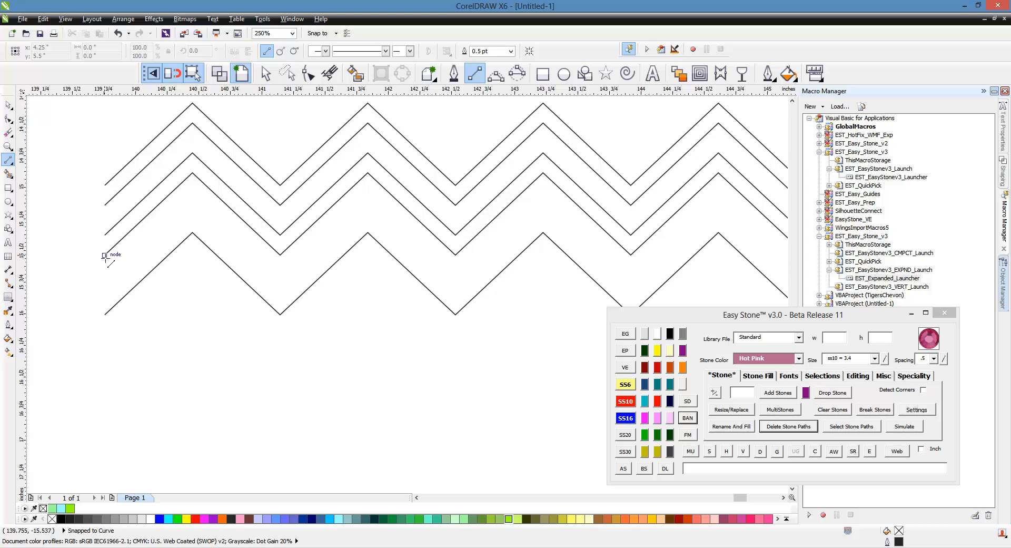
pyautogui.moveTo(105, 255); pyautogui.dragTo(105, 314)
pyautogui.scroll(-1, 85, 264)
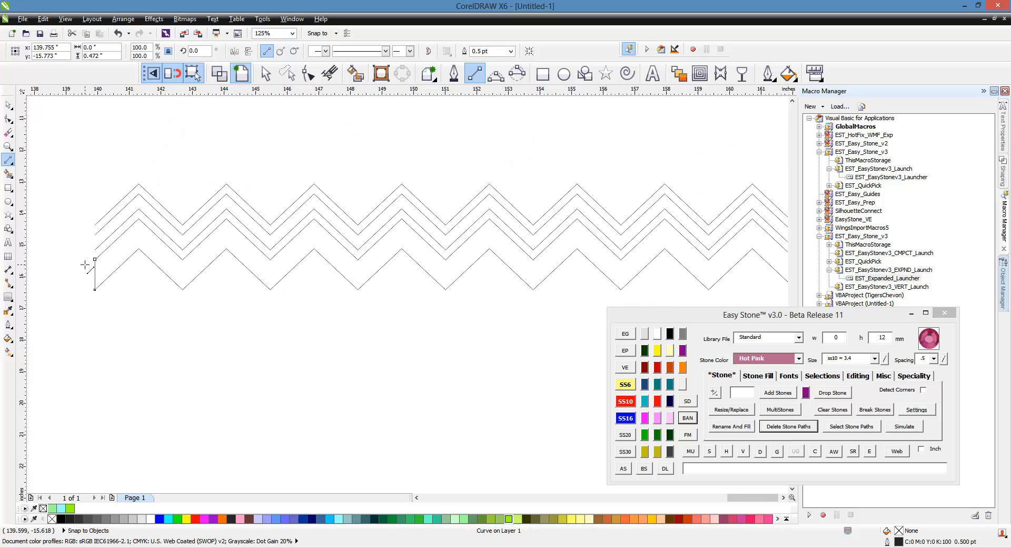
# Step: Draw a vertical line joining the right end nodes of the two lowest zigzags
pyautogui.scroll(-1, 85, 265)
pyautogui.scroll(1, 681, 283)
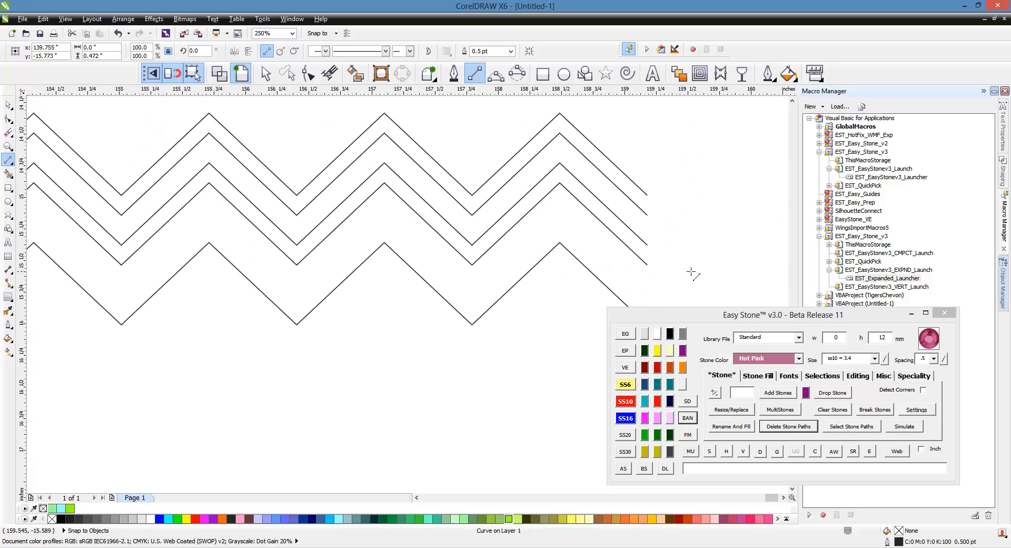
pyautogui.scroll(1, 497, 219)
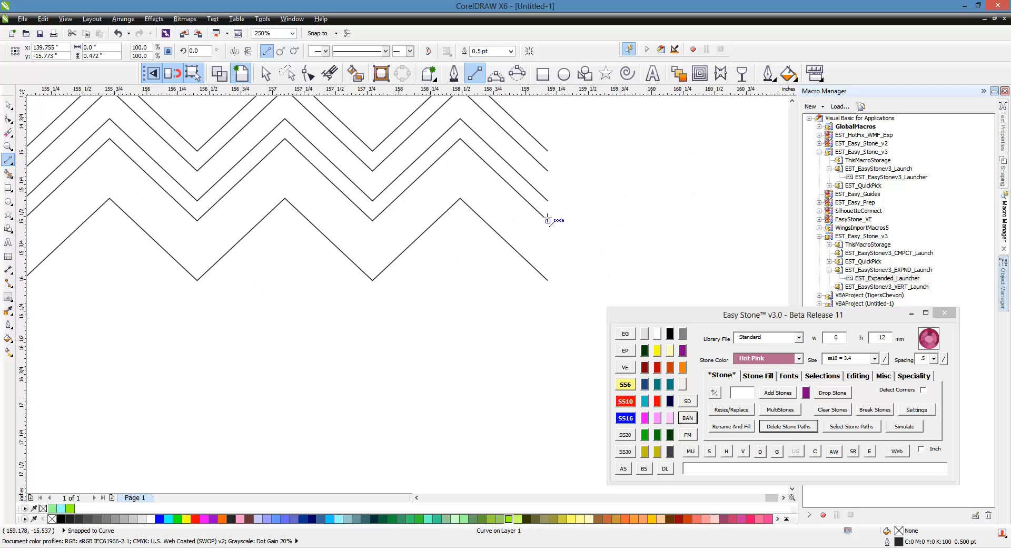
pyautogui.moveTo(548, 220); pyautogui.dragTo(551, 280)
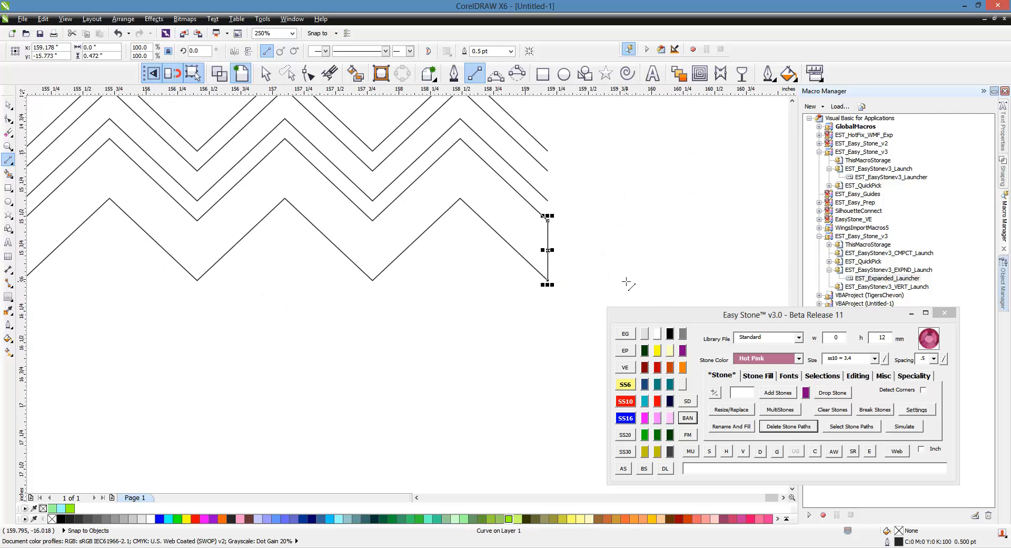
pyautogui.scroll(-1, 626, 283)
pyautogui.scroll(1, 611, 271)
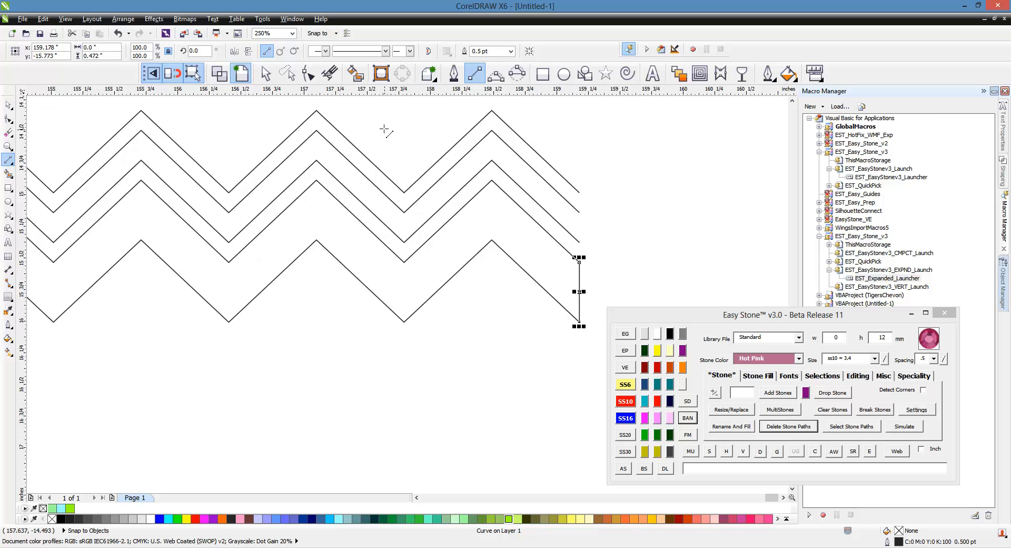
# Step: Select the two lowest zigzags together with the vertical line closing their right end
pyautogui.click(266, 74)
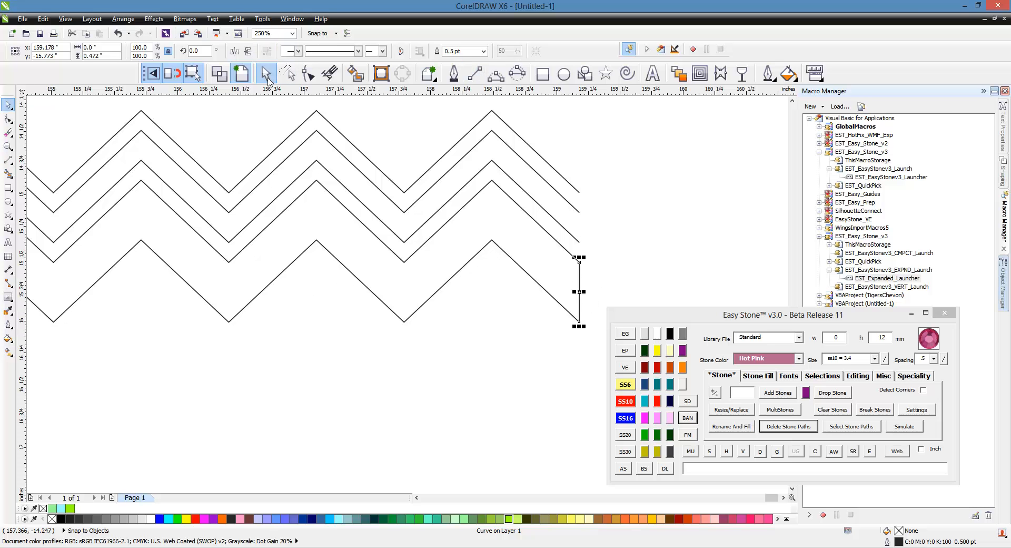
pyautogui.click(618, 255)
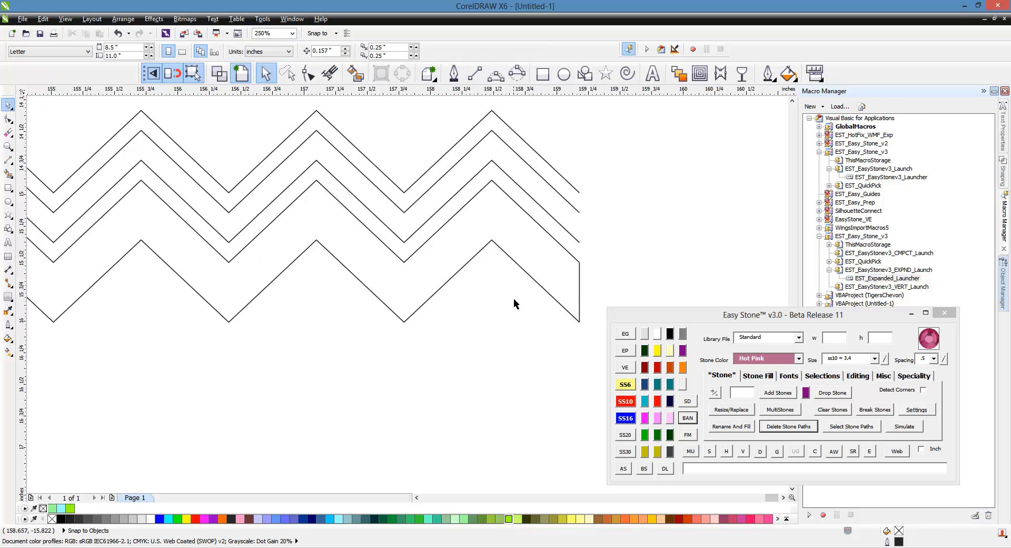
pyautogui.moveTo(512, 313); pyautogui.dragTo(592, 256)
pyautogui.scroll(-4, 675, 227)
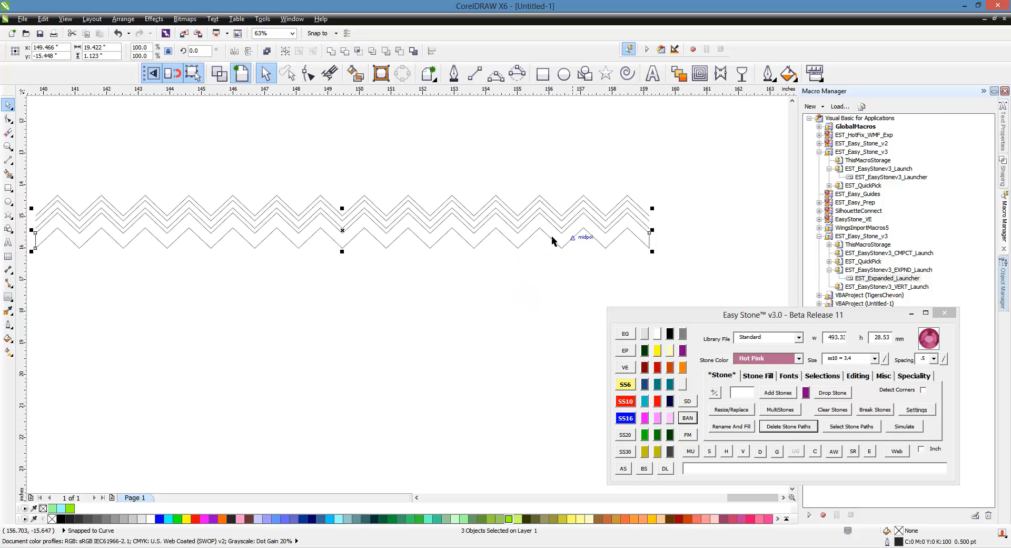
pyautogui.moveTo(344, 227); pyautogui.dragTo(372, 343)
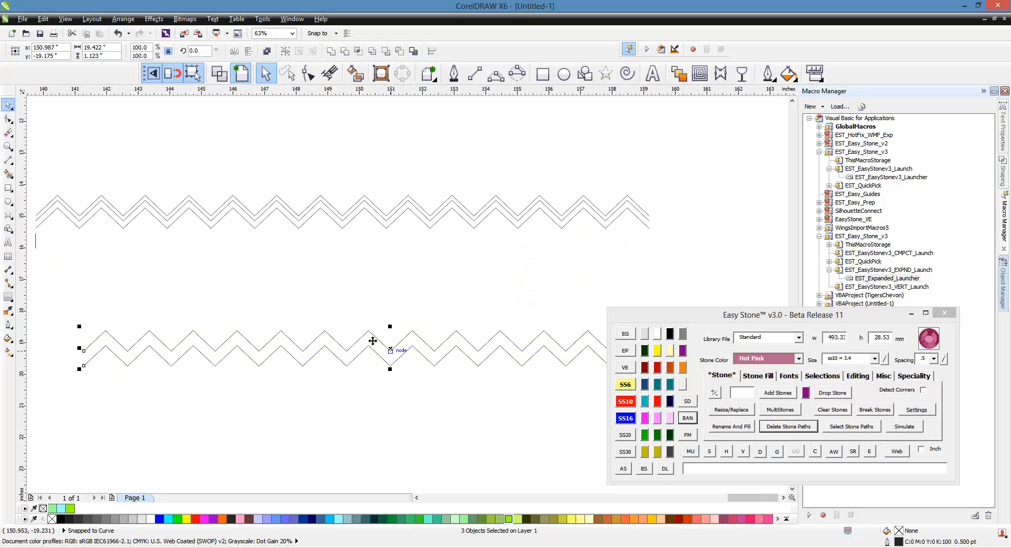
pyautogui.scroll(-4, 372, 232)
pyautogui.scroll(2, 301, 225)
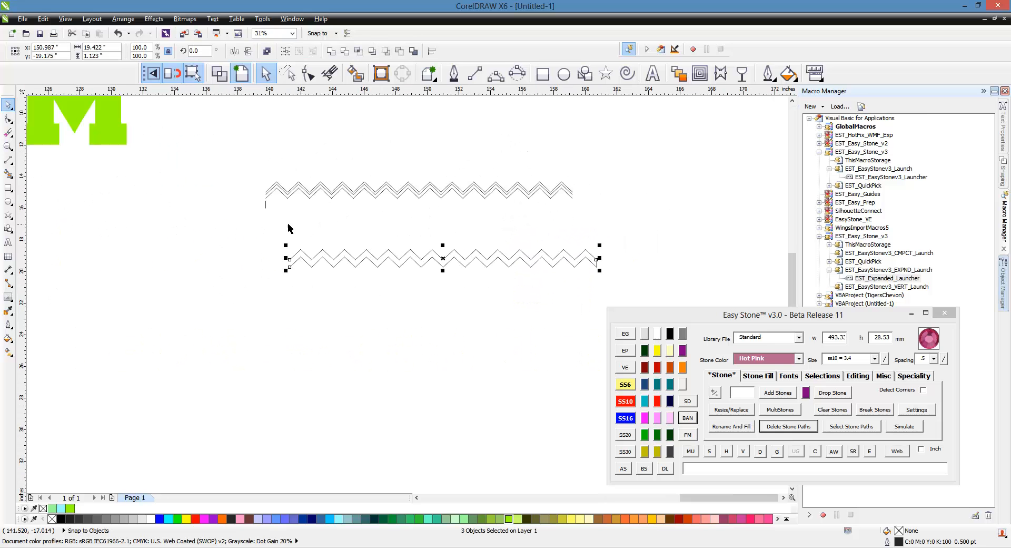
pyautogui.hotkey('ctrl', 'z')
# Step: Add the left closing line to the selection and move all four curves to the empty space below the remaining zigzags
pyautogui.scroll(6, 247, 204)
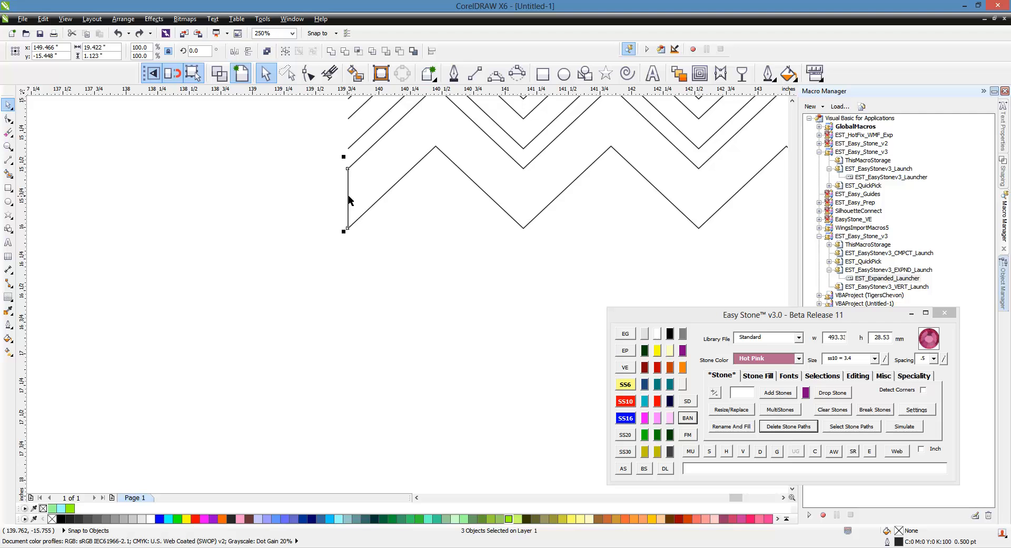
pyautogui.scroll(-4, 272, 225)
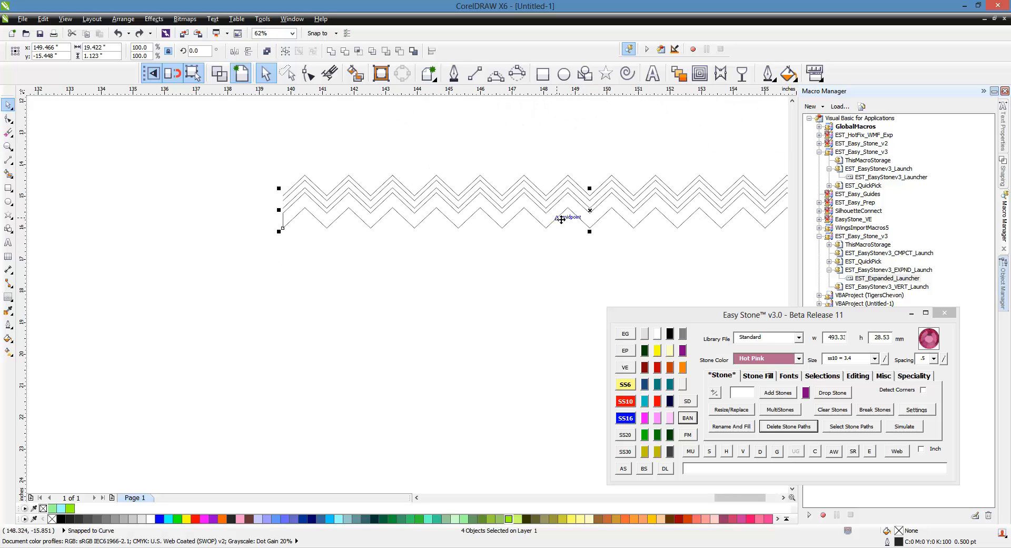
pyautogui.moveTo(591, 213); pyautogui.dragTo(410, 318)
pyautogui.scroll(-2, 198, 197)
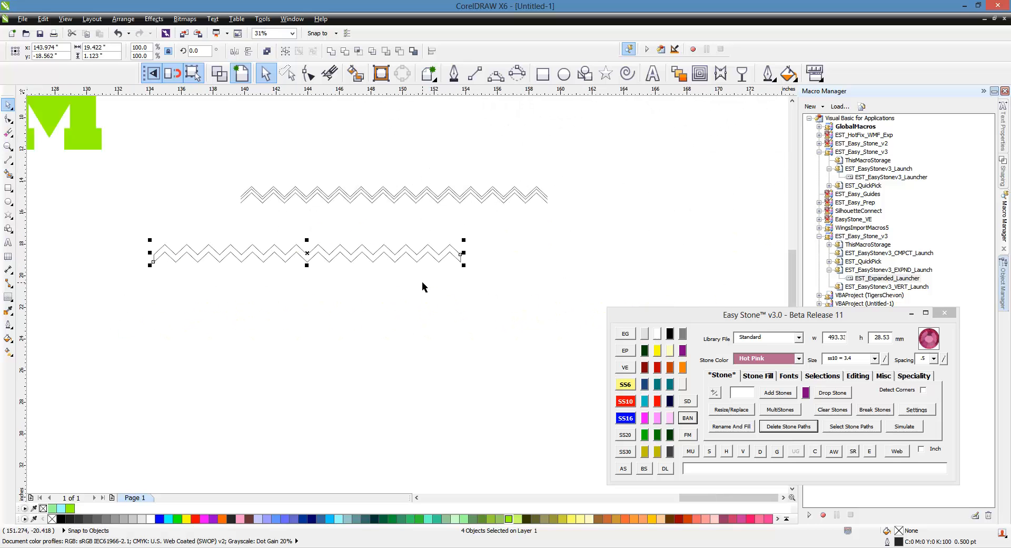
# Step: Undo the last move and join the four selected curves into one closed chevron band
pyautogui.hotkey('ctrl', 'z')
pyautogui.scroll(2, 371, 218)
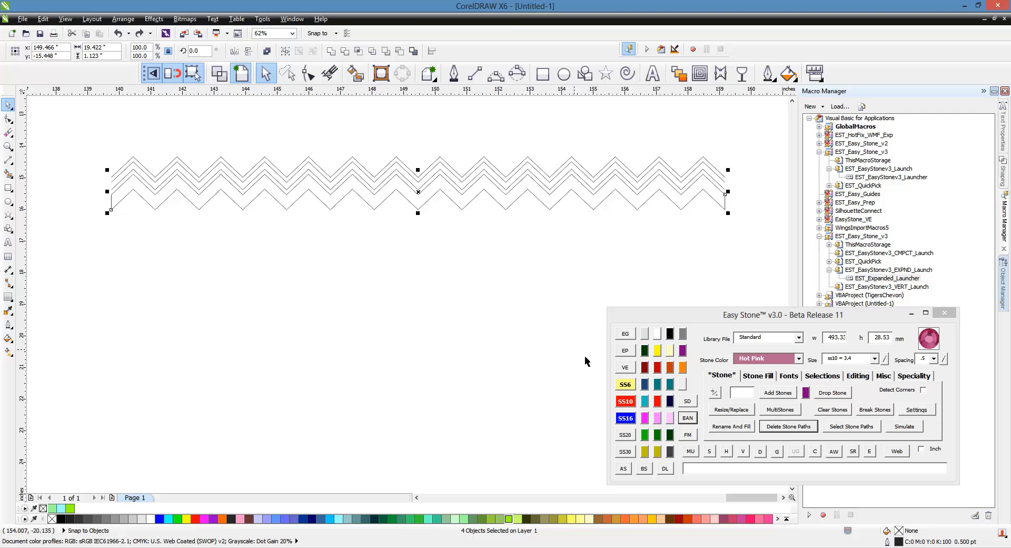
pyautogui.click(687, 418)
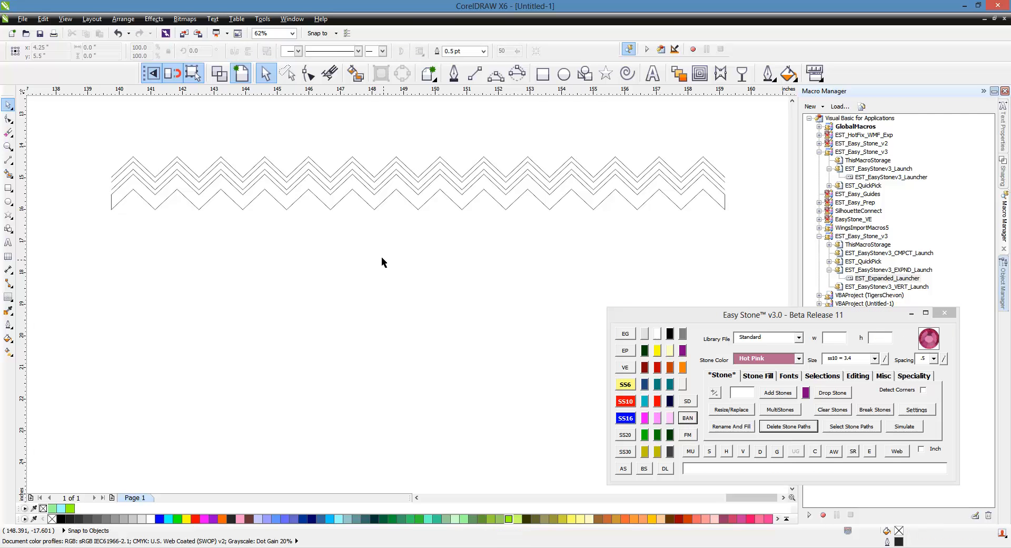
# Step: Fill the closed chevron band with light cyan (#99FFFF) and remove its outline
pyautogui.click(369, 199)
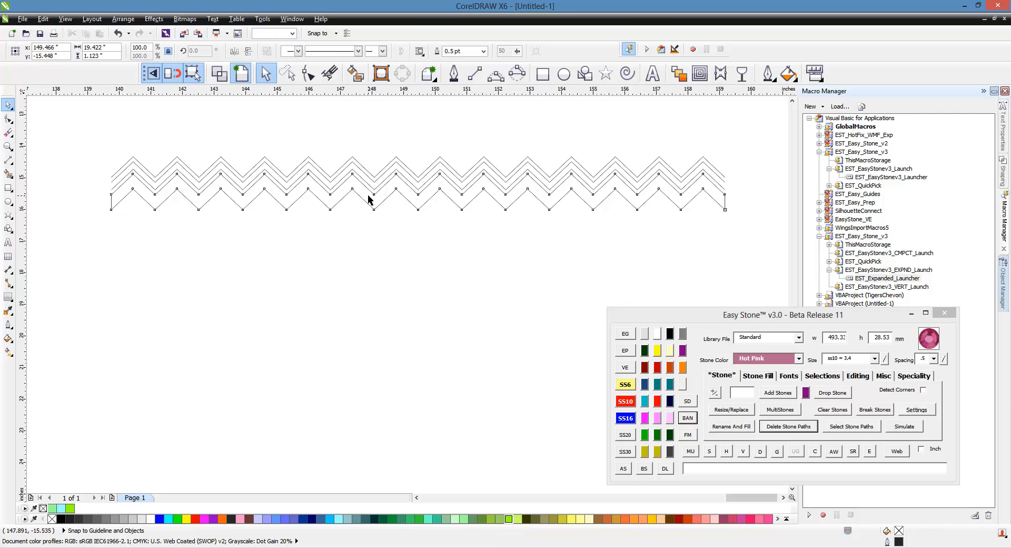
pyautogui.click(338, 518)
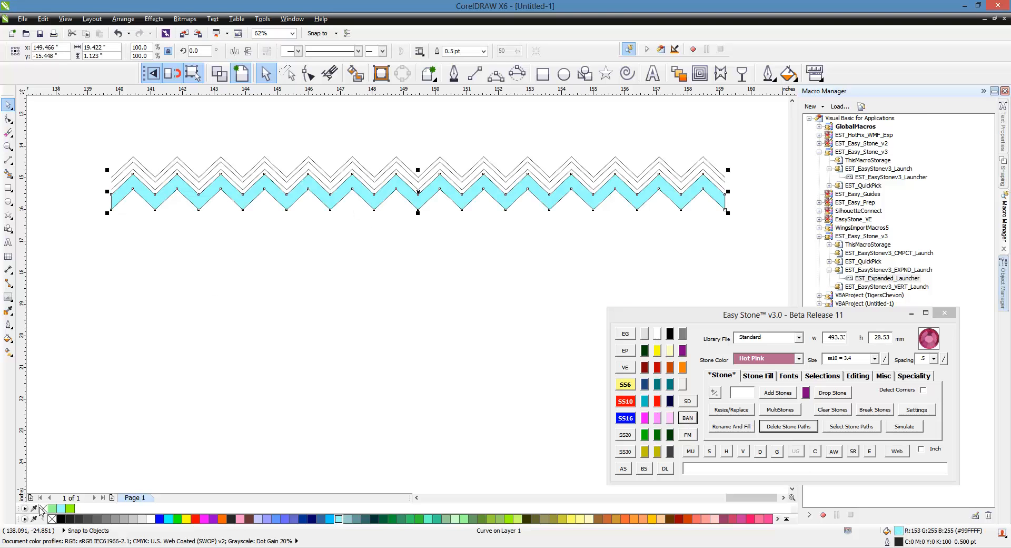
pyautogui.rightClick(43, 509)
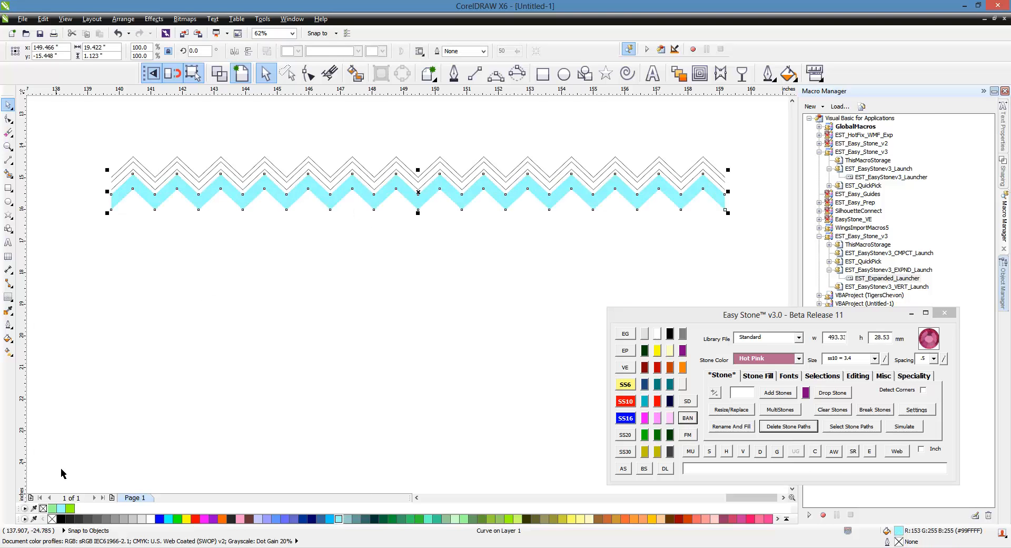
pyautogui.click(605, 272)
# Step: Add Crystal ss10 stones along the two zigzag lines directly above the cyan band
pyautogui.scroll(4, 90, 169)
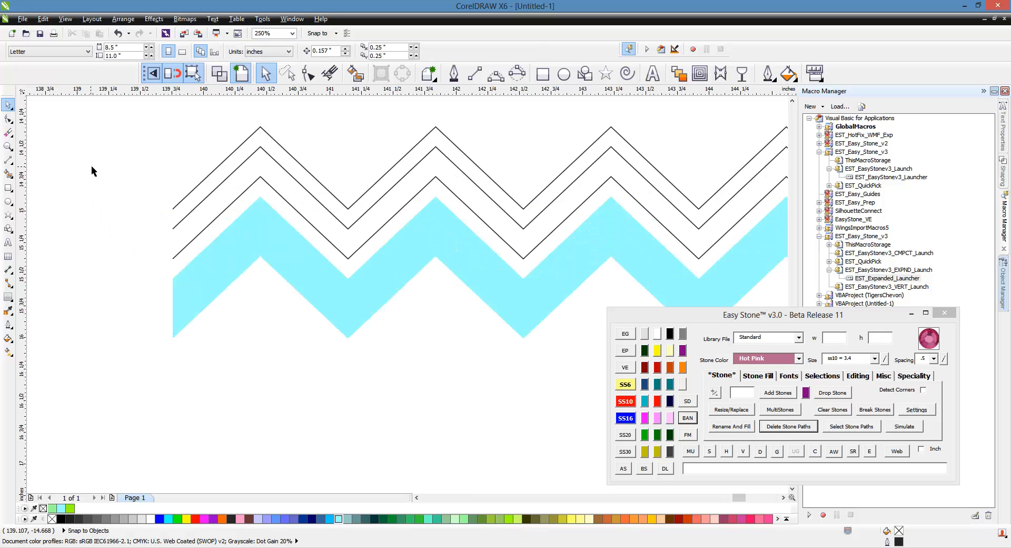
pyautogui.click(210, 225)
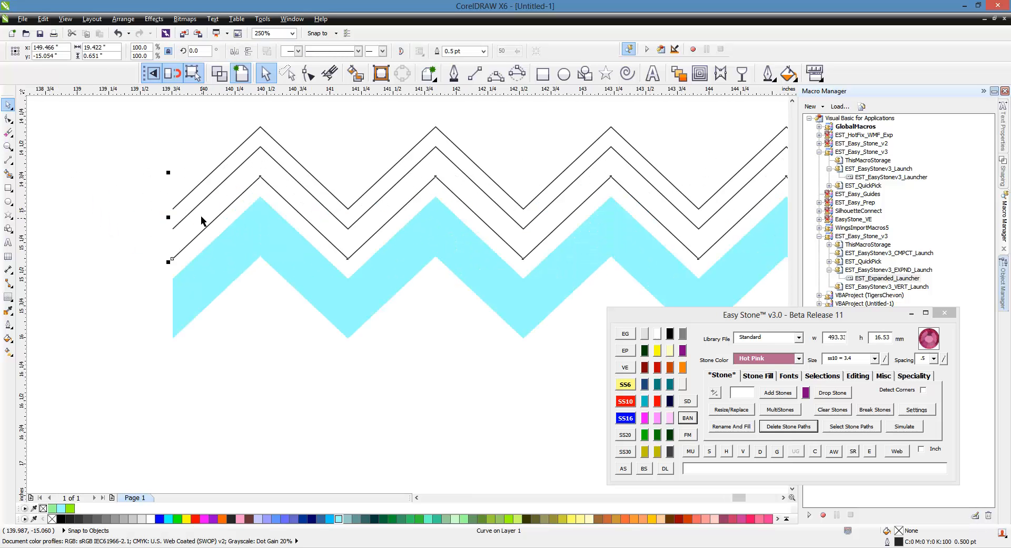
pyautogui.keyDown('shift'); pyautogui.click(197, 206); pyautogui.keyUp('shift')
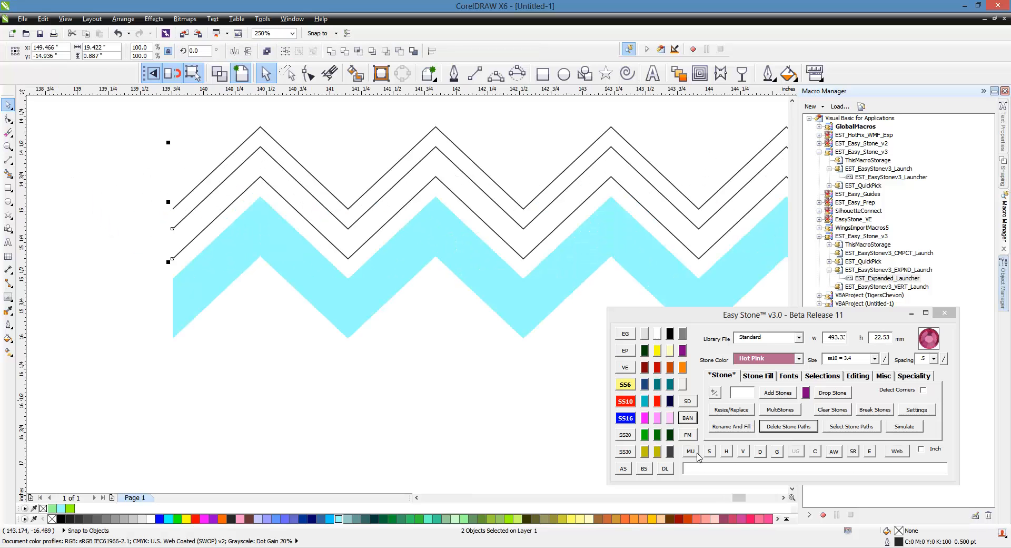
pyautogui.click(645, 334)
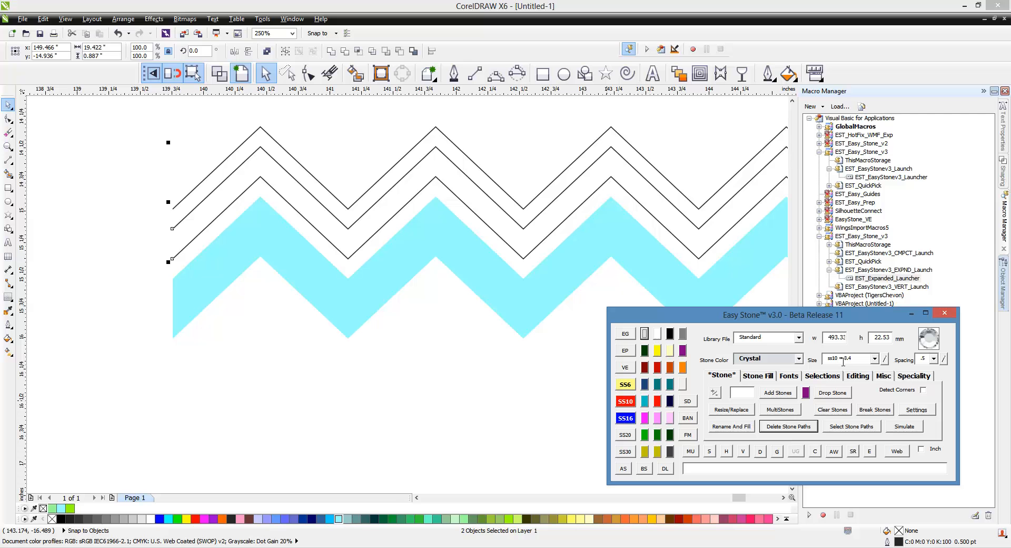
pyautogui.click(625, 469)
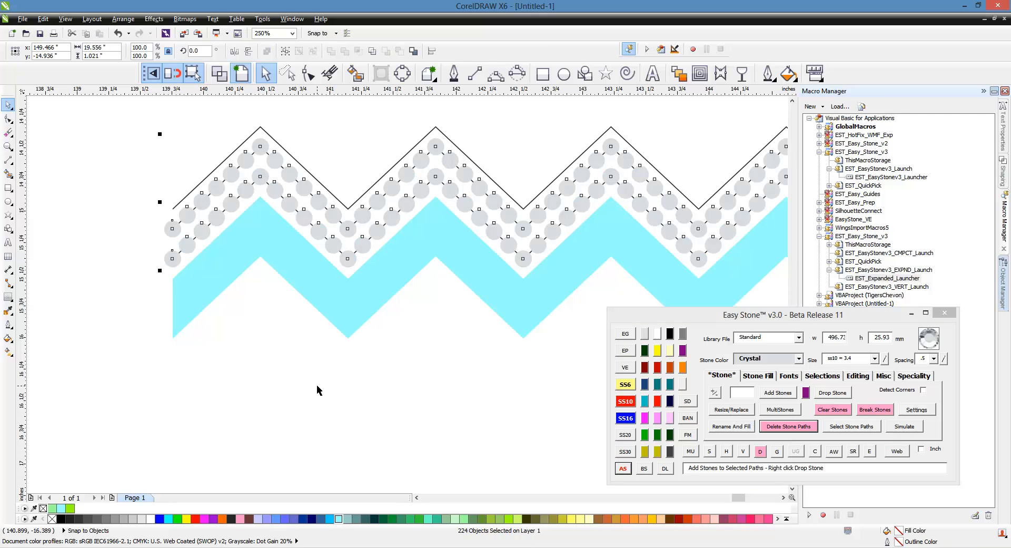
pyautogui.click(317, 384)
# Step: Select the whole chevron artwork and delete the stone paths, keeping the stones
pyautogui.scroll(-5, 177, 232)
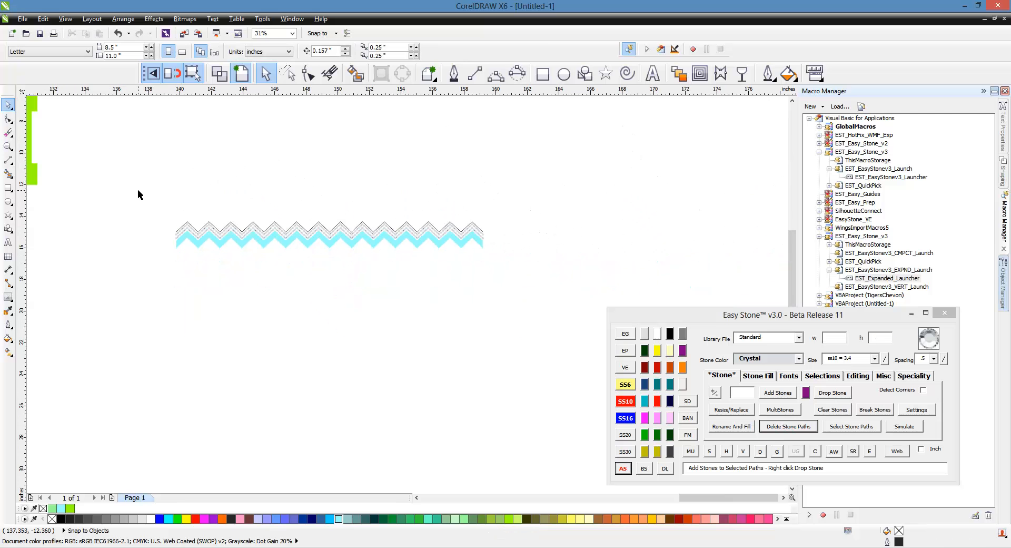
pyautogui.moveTo(138, 191); pyautogui.dragTo(501, 287)
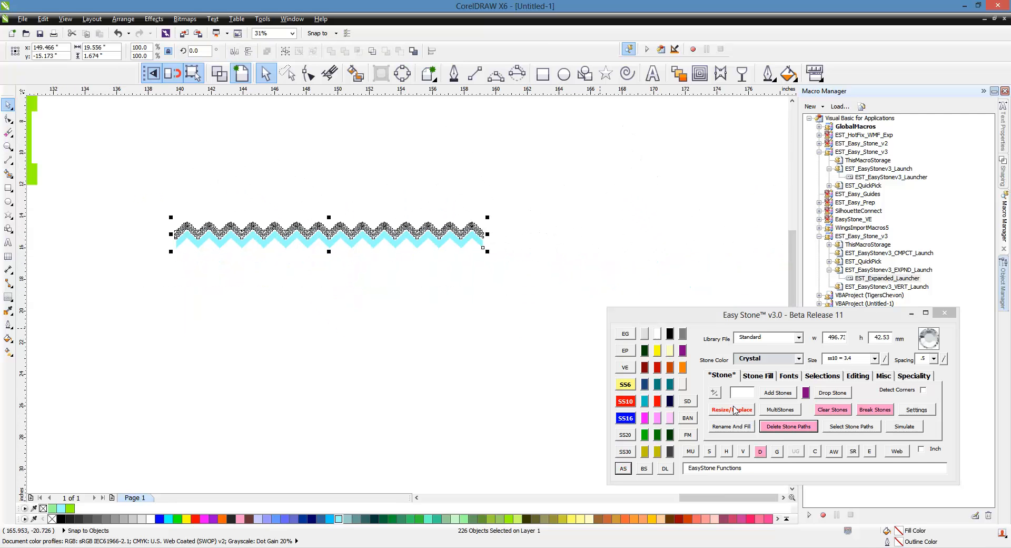
pyautogui.click(789, 428)
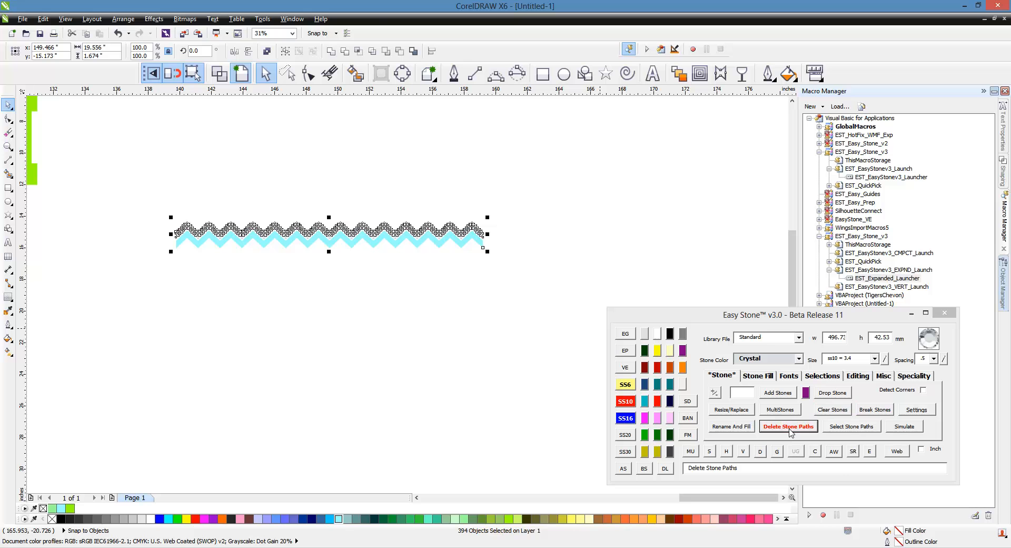
# Step: Try to delete the overlapping stones with the cyan band included in the selection
pyautogui.rightClick(816, 453)
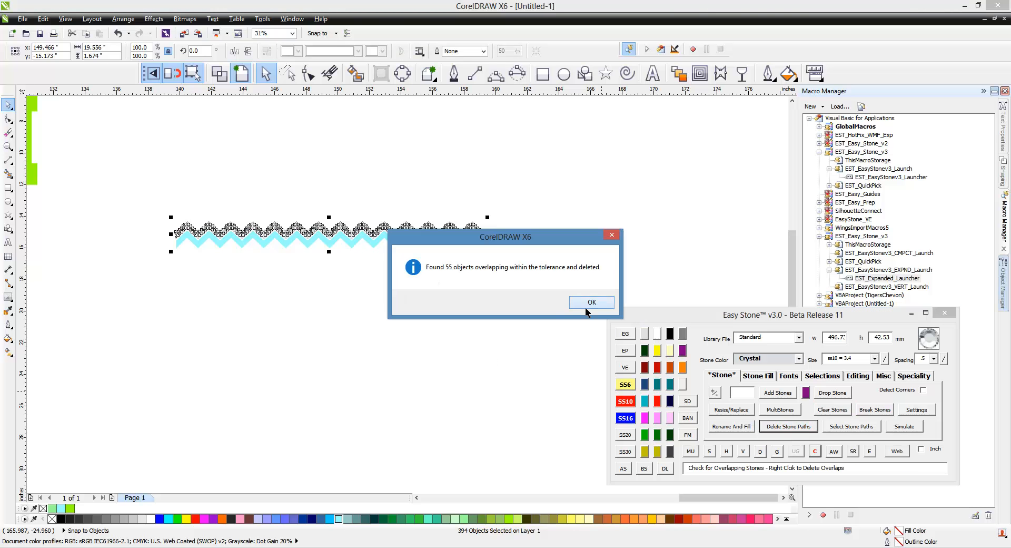
pyautogui.click(591, 302)
pyautogui.scroll(2, 170, 233)
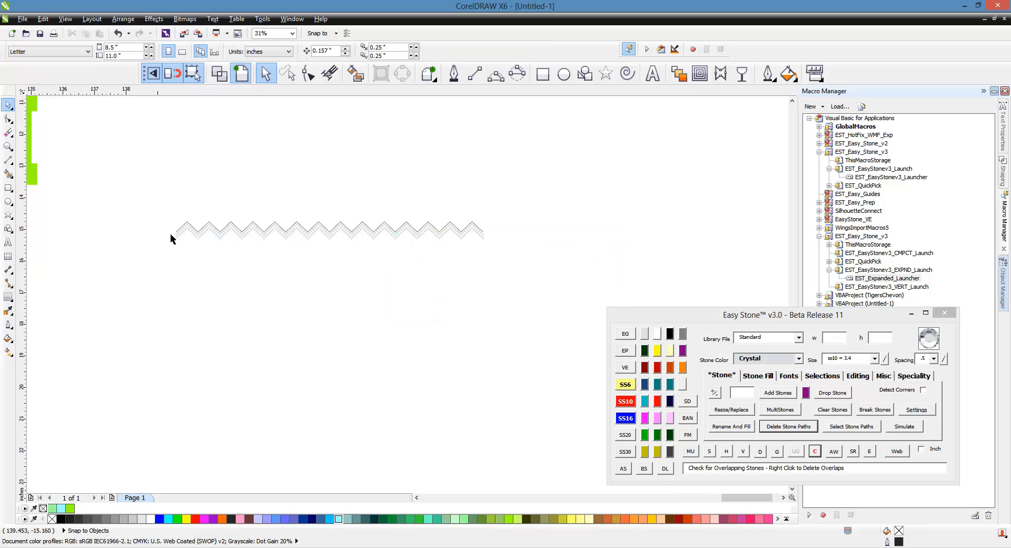
pyautogui.click(226, 254)
pyautogui.click(172, 200)
pyautogui.scroll(-2, 172, 201)
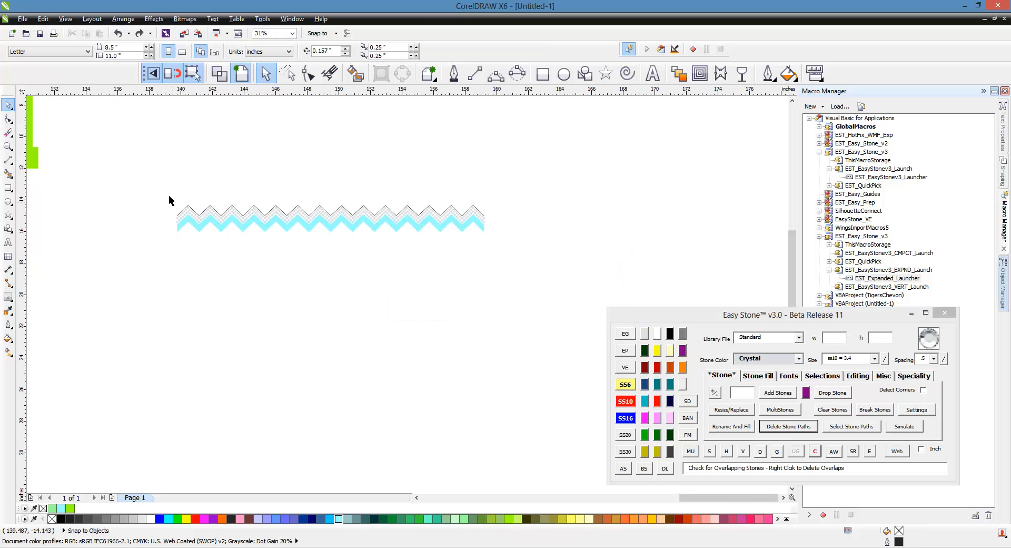
# Step: Select the two stone rows without the cyan band and delete the overlapping stones
pyautogui.moveTo(156, 182); pyautogui.dragTo(532, 224)
pyautogui.rightClick(815, 451)
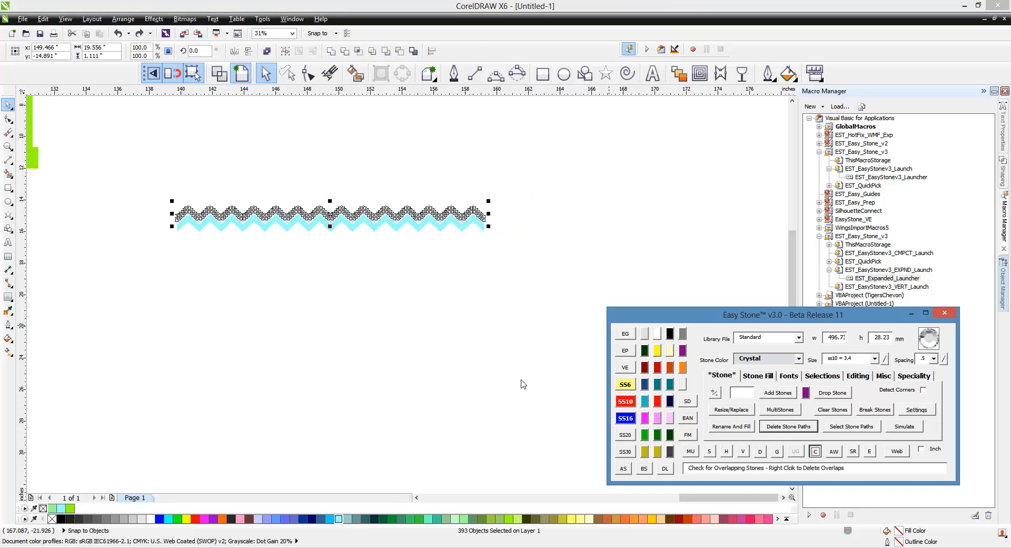
pyautogui.click(592, 302)
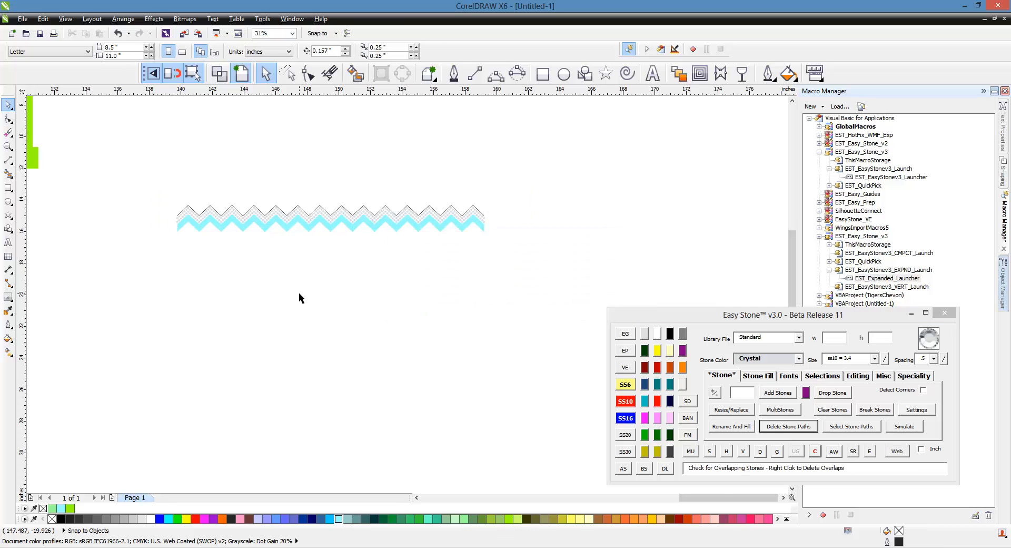
pyautogui.scroll(4, 154, 190)
pyautogui.scroll(-4, 165, 244)
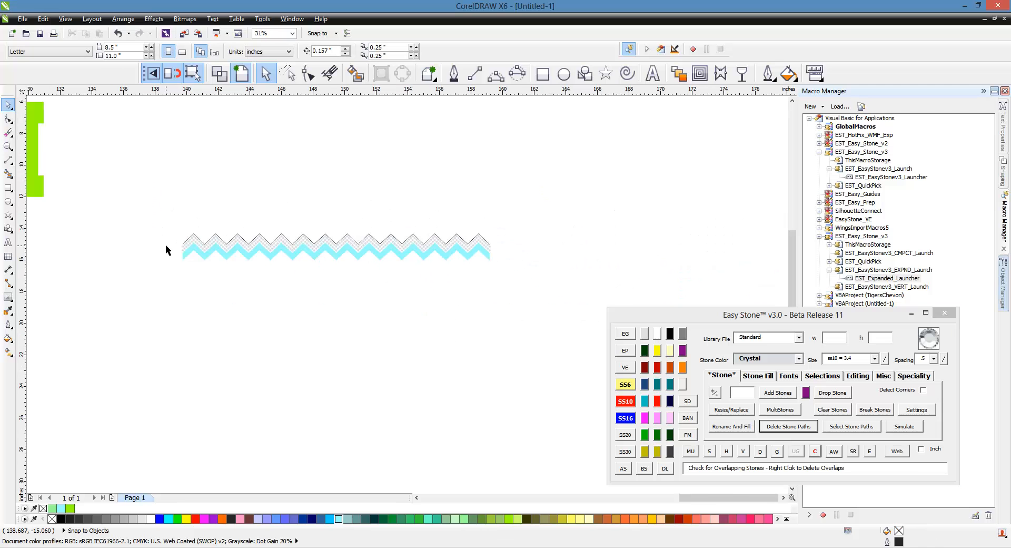
pyautogui.scroll(4, 223, 265)
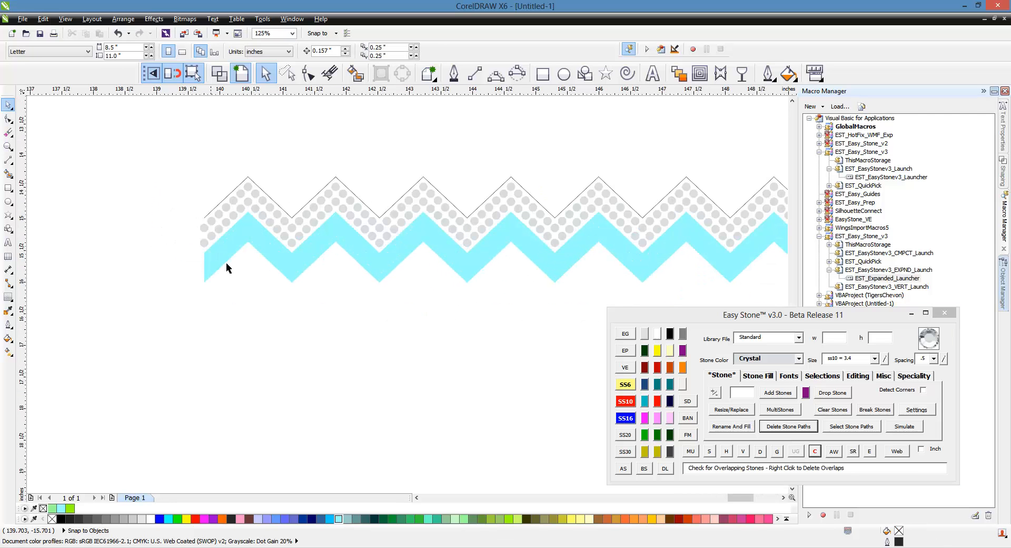
pyautogui.click(205, 263)
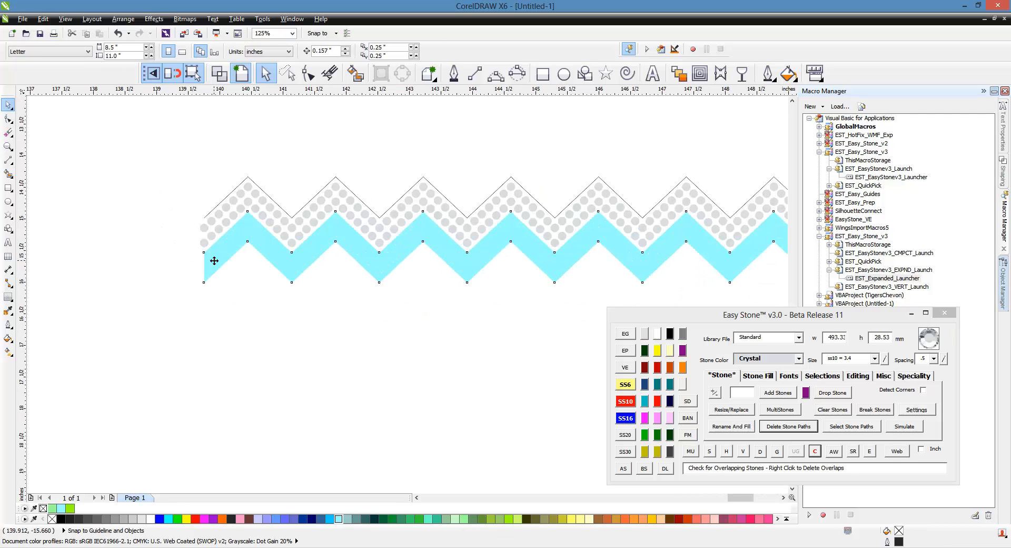
pyautogui.click(162, 289)
pyautogui.scroll(-4, 164, 261)
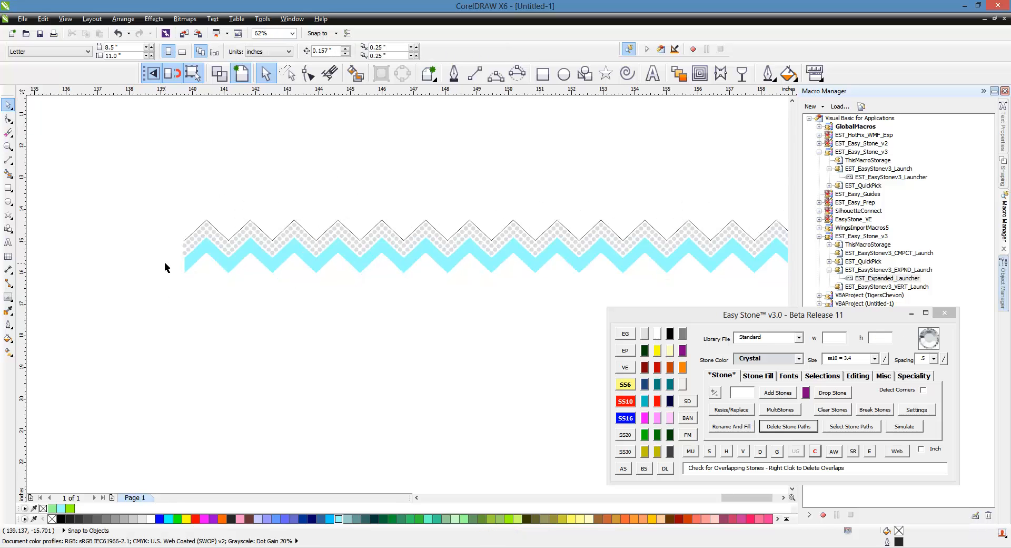
# Step: Copy the stone rows and cyan band, excluding the top zigzag line, upward so the band's lower tip snaps to that zigzag's valley
pyautogui.moveTo(139, 217); pyautogui.dragTo(532, 298)
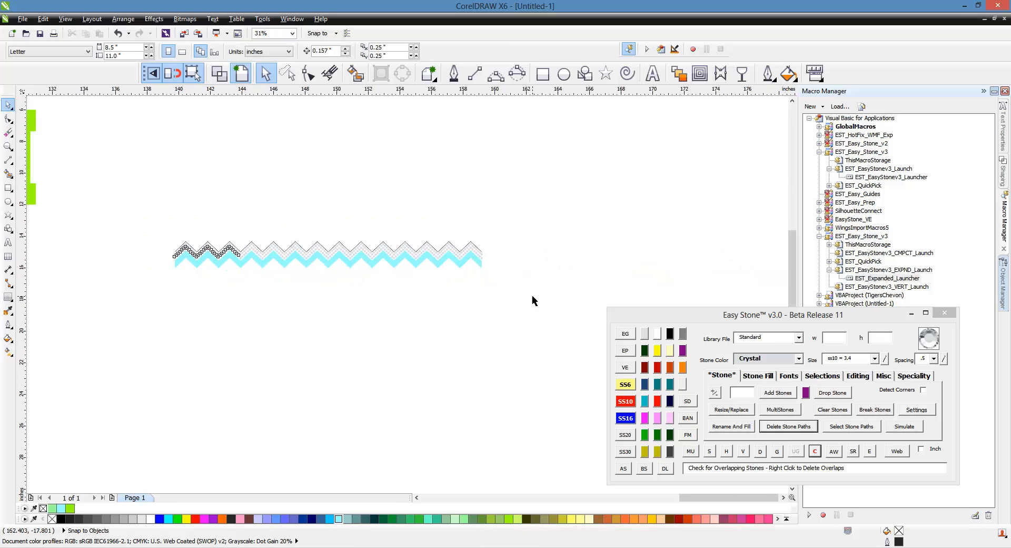
pyautogui.scroll(2, 174, 248)
pyautogui.scroll(4, 134, 245)
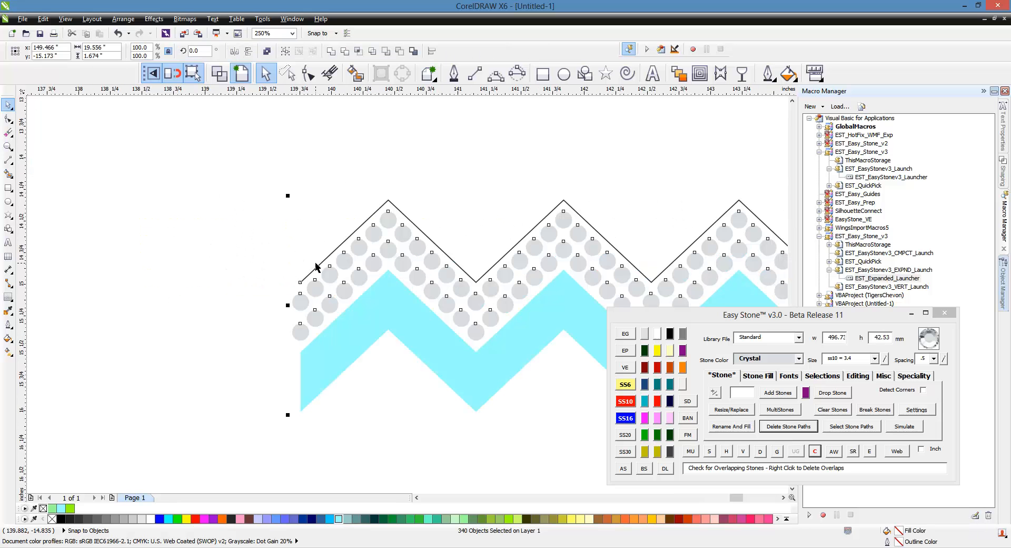
pyautogui.keyDown('shift'); pyautogui.click(318, 266); pyautogui.keyUp('shift')
pyautogui.scroll(-2, 248, 233)
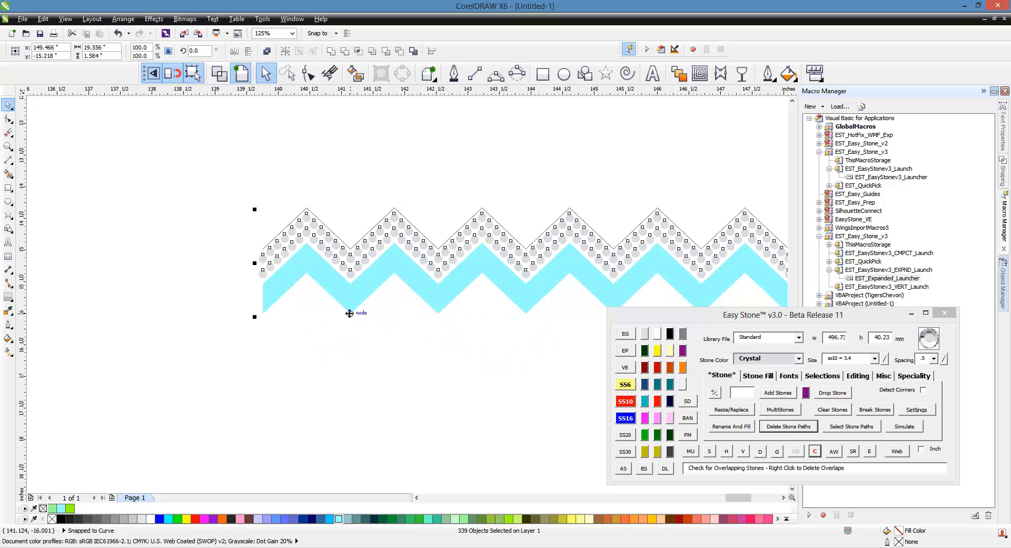
pyautogui.moveTo(350, 313); pyautogui.dragTo(349, 248)
pyautogui.scroll(-2, 244, 336)
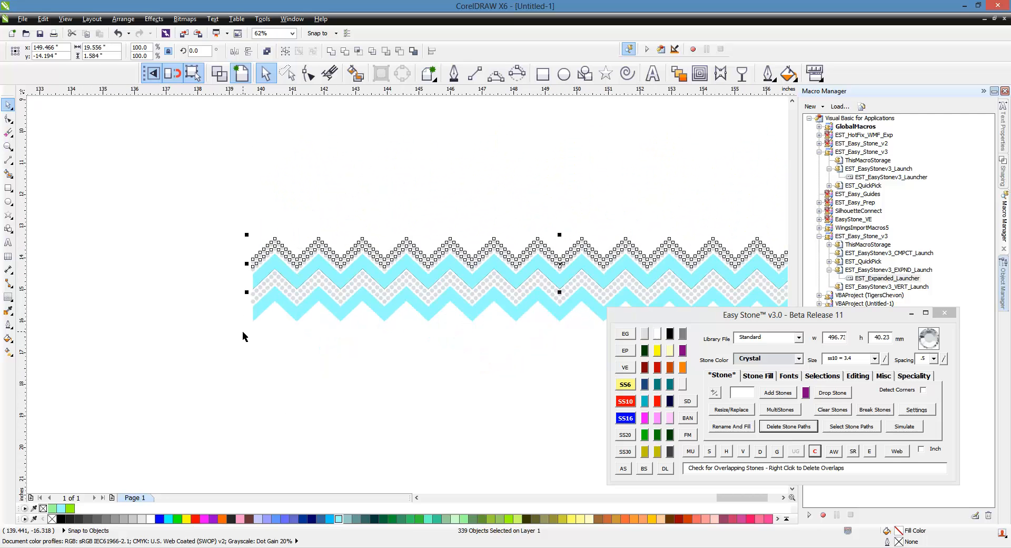
# Step: Repeat the upward duplication twelve times to build a tall chevron pattern of alternating stone rows and cyan bands
pyautogui.scroll(-1, 242, 335)
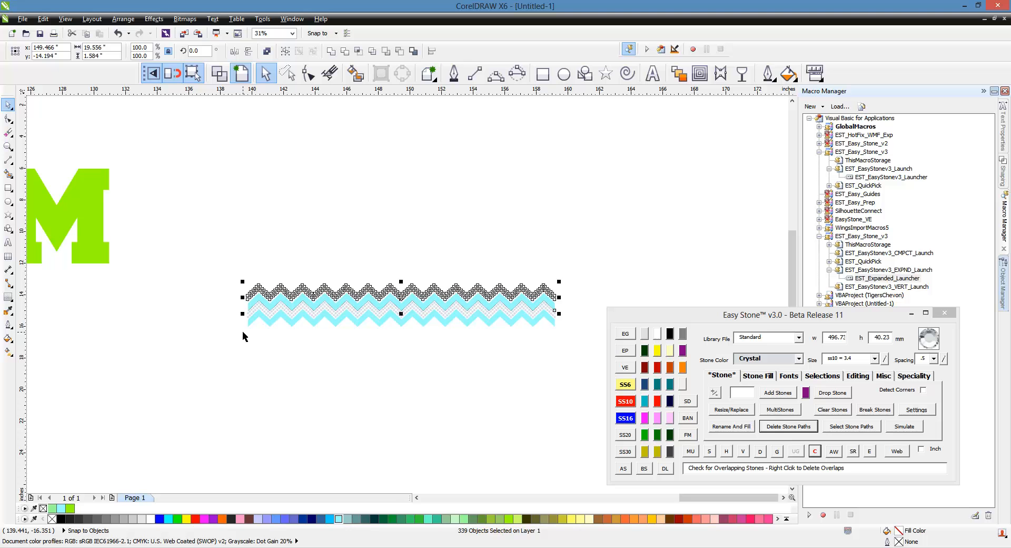
pyautogui.hotkey('ctrl', 'r')
pyautogui.hotkey('ctrl', 'r')
pyautogui.hotkey('ctrl', 'r')
pyautogui.hotkey('ctrl', 'r')
pyautogui.hotkey('ctrl', 'r')
pyautogui.hotkey('ctrl', 'r')
pyautogui.hotkey('ctrl', 'r')
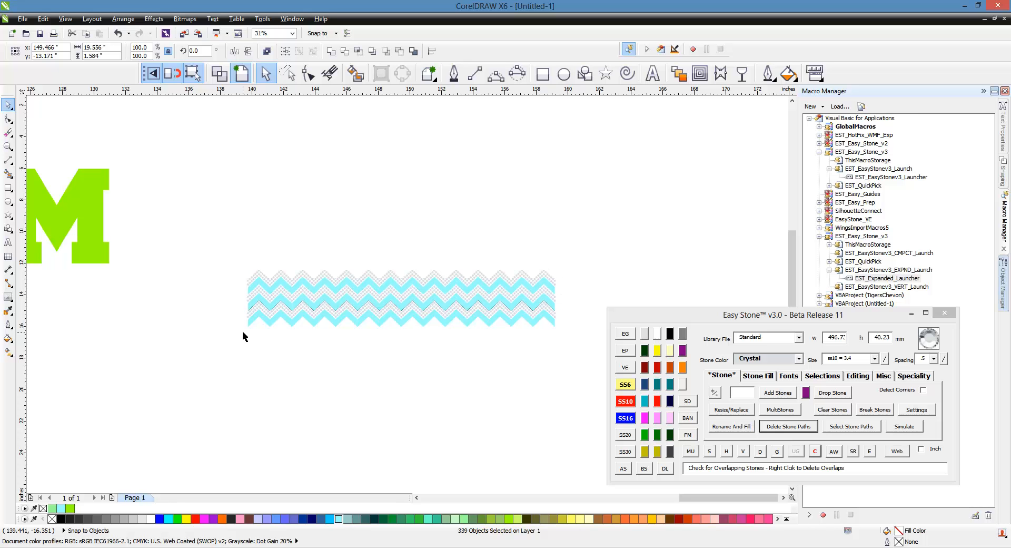
pyautogui.hotkey('ctrl', 'r')
pyautogui.hotkey('ctrl', 'r')
pyautogui.hotkey('ctrl', 'r')
pyautogui.hotkey('ctrl', 'r')
pyautogui.hotkey('ctrl', 'r')
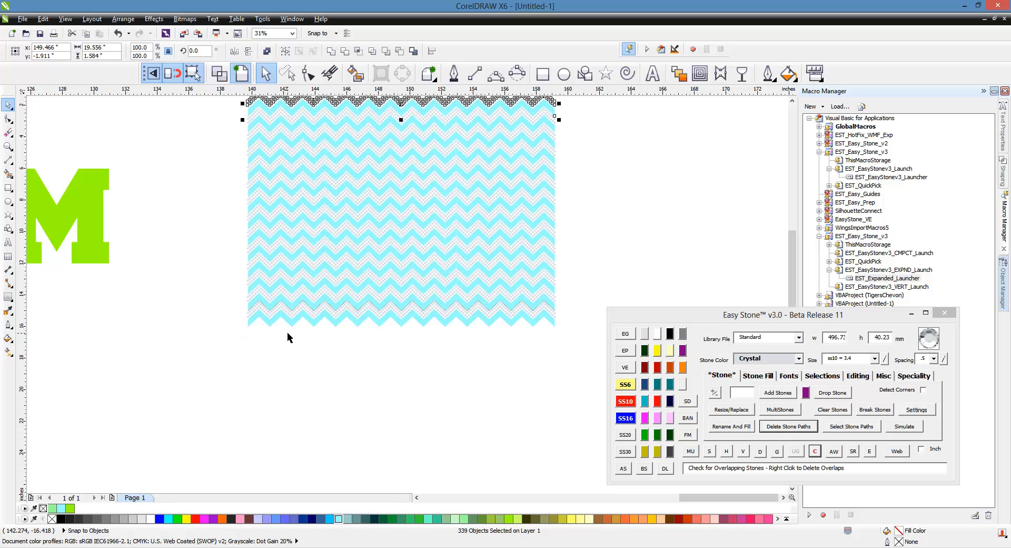
# Step: Delete the three lowest repeats of stones and cyan bands from the chevron pattern
pyautogui.click(239, 345)
pyautogui.moveTo(260, 350); pyautogui.dragTo(615, 283)
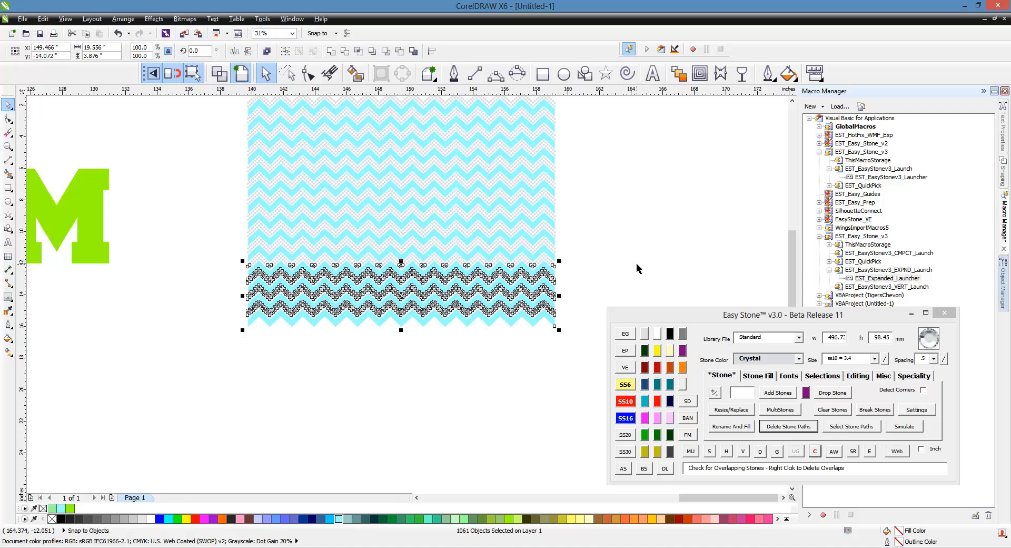
pyautogui.press('Delete')
pyautogui.moveTo(168, 348); pyautogui.dragTo(604, 273)
pyautogui.press('Delete')
# Step: Select the leftover single stones along the lower edge of the bottom cyan band with the Freehand Pick tool and delete them
pyautogui.scroll(2, 260, 271)
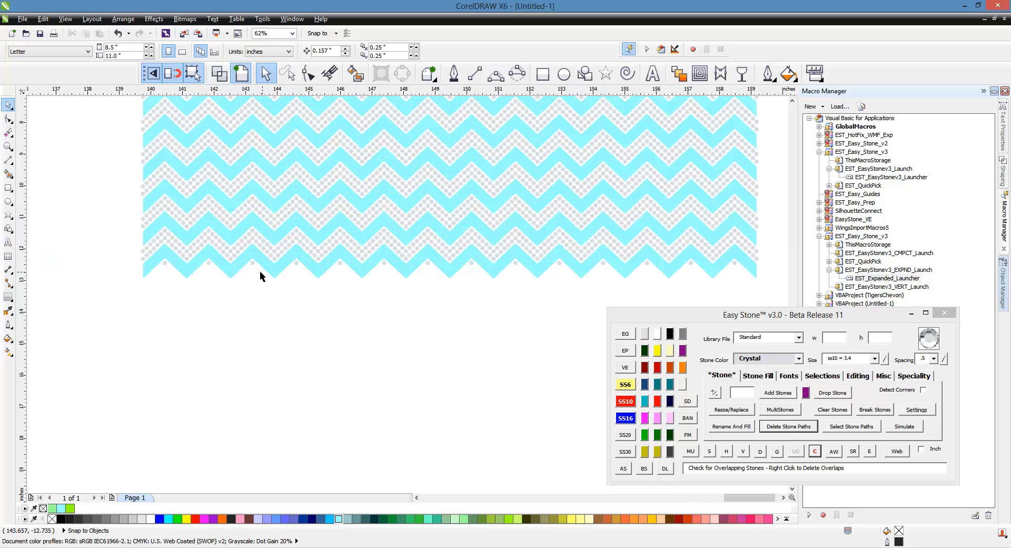
pyautogui.moveTo(164, 295); pyautogui.dragTo(247, 273)
pyautogui.scroll(-1, 272, 265)
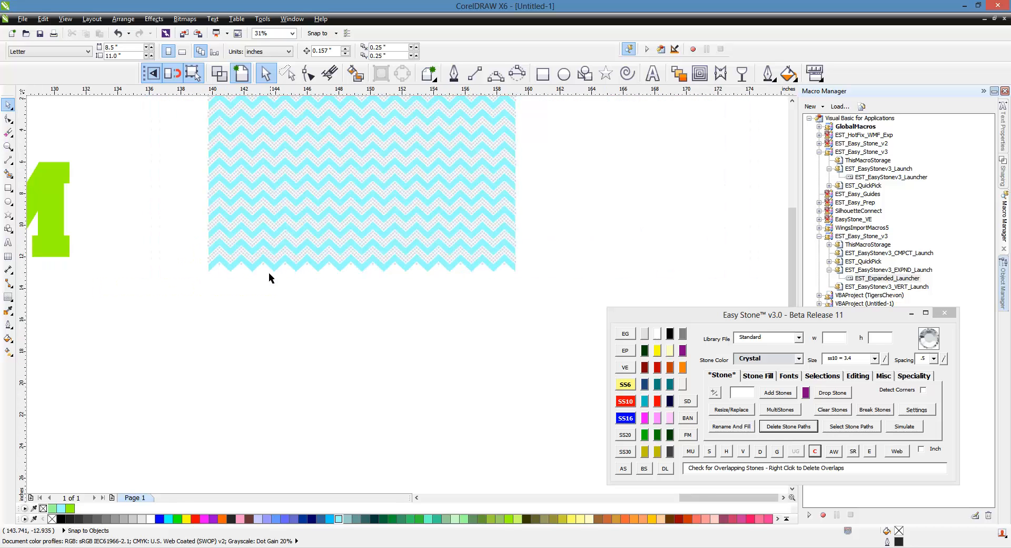
pyautogui.scroll(1, 258, 284)
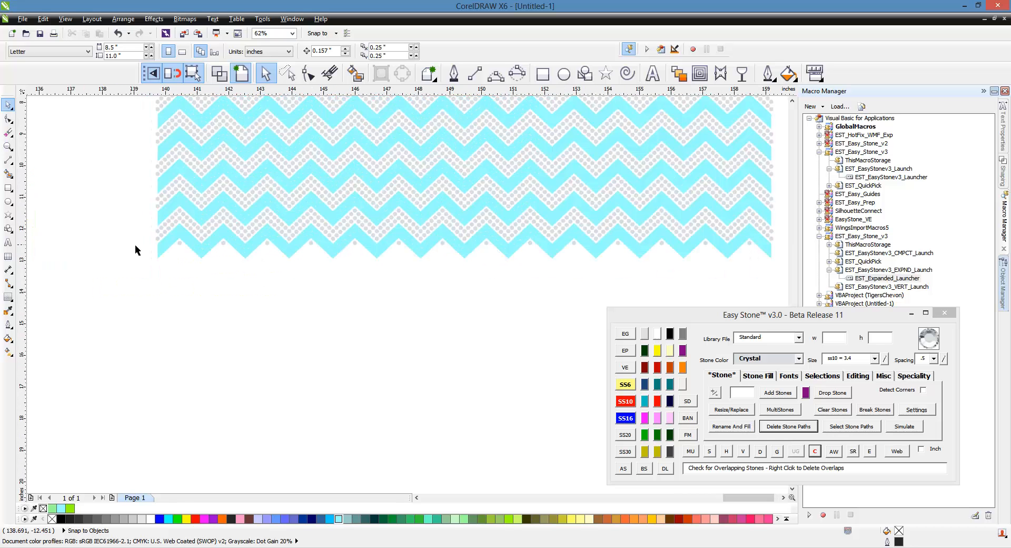
pyautogui.scroll(-1, 138, 250)
pyautogui.scroll(1, 219, 271)
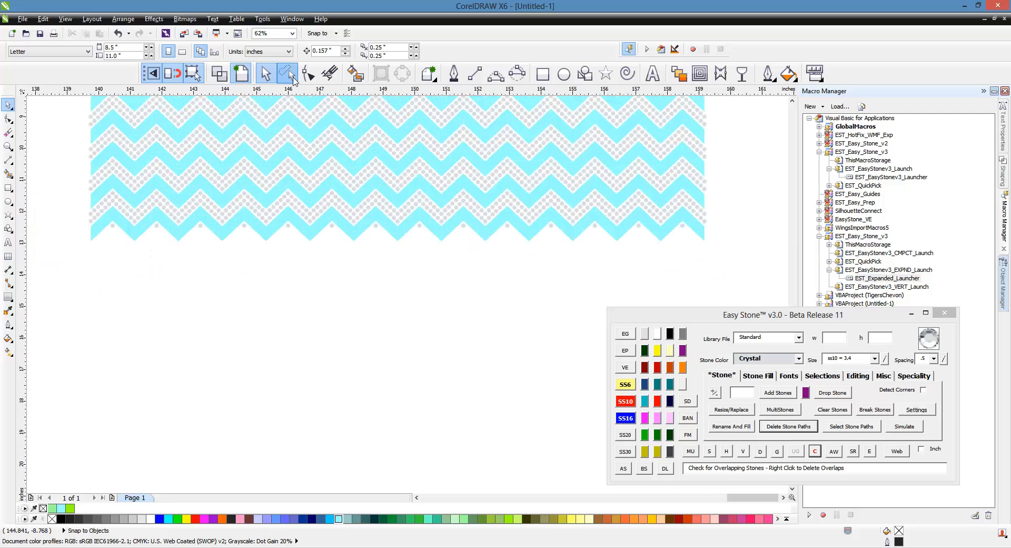
pyautogui.click(287, 73)
pyautogui.moveTo(108, 285)
pyautogui.mouseDown()
pyautogui.moveTo(103, 223)
pyautogui.moveTo(230, 227)
pyautogui.moveTo(250, 215)
pyautogui.moveTo(276, 224)
pyautogui.moveTo(283, 213)
pyautogui.moveTo(325, 224)
pyautogui.moveTo(332, 213)
pyautogui.moveTo(437, 228)
pyautogui.moveTo(464, 215)
pyautogui.moveTo(485, 226)
pyautogui.moveTo(551, 215)
pyautogui.moveTo(585, 226)
pyautogui.moveTo(643, 212)
pyautogui.moveTo(670, 226)
pyautogui.moveTo(689, 215)
pyautogui.moveTo(706, 225)
pyautogui.moveTo(323, 307)
pyautogui.moveTo(291, 294)
pyautogui.mouseUp()
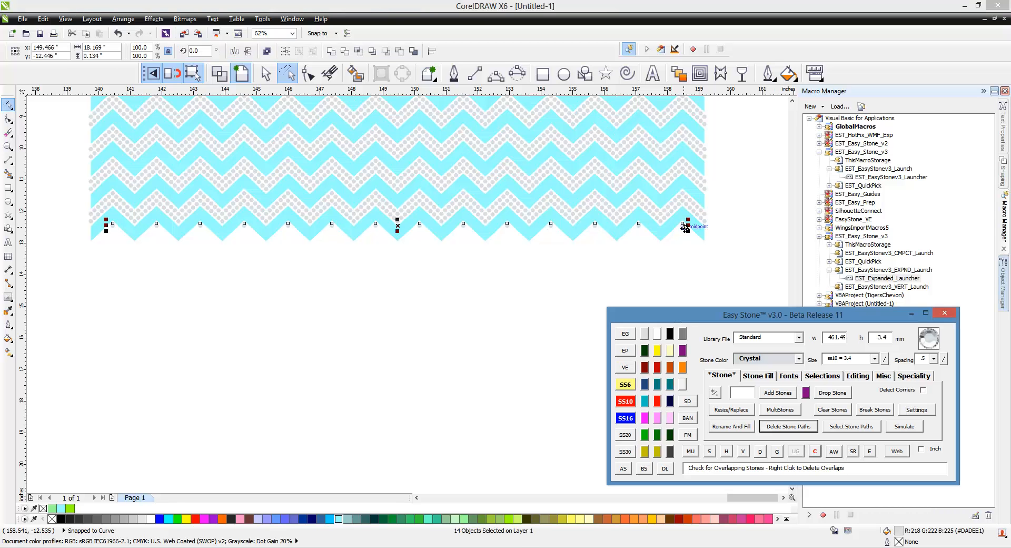
pyautogui.click(397, 5)
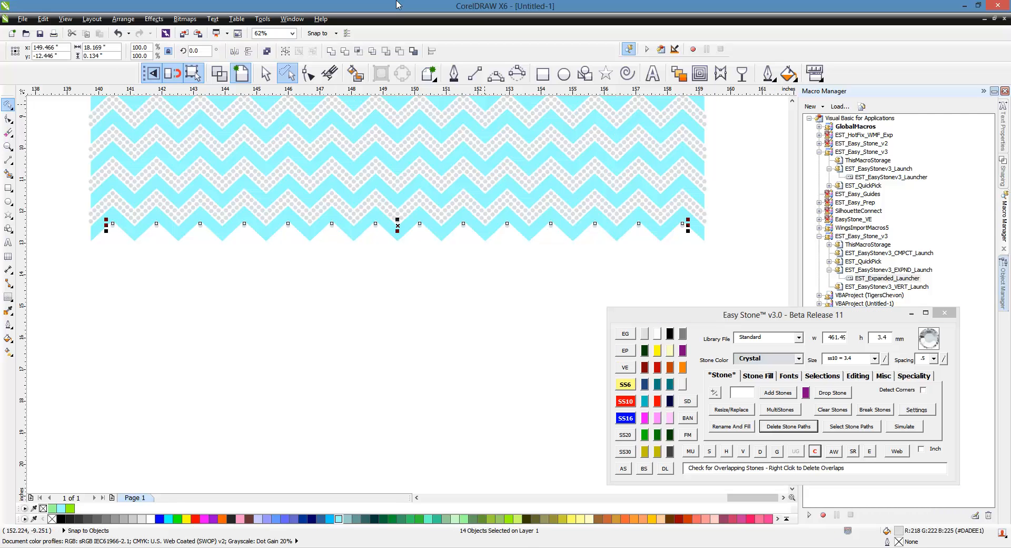
pyautogui.press('Escape')
# Step: Move the green letter M up and closer to the chevron pattern, leaving a small gap beside it, and deselect it
pyautogui.scroll(-2, 362, 314)
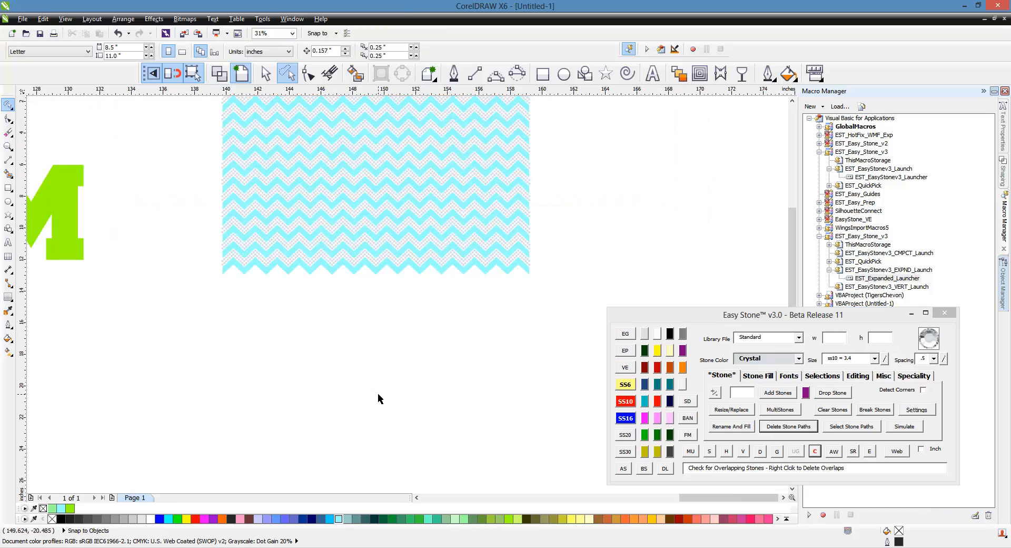
pyautogui.scroll(-2, 377, 393)
pyautogui.scroll(2, 308, 317)
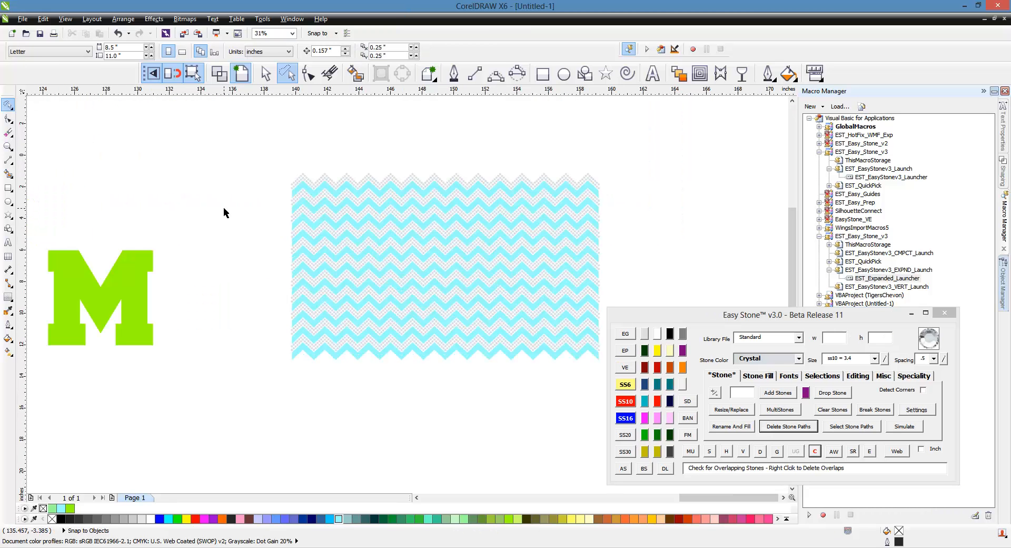
pyautogui.click(111, 297)
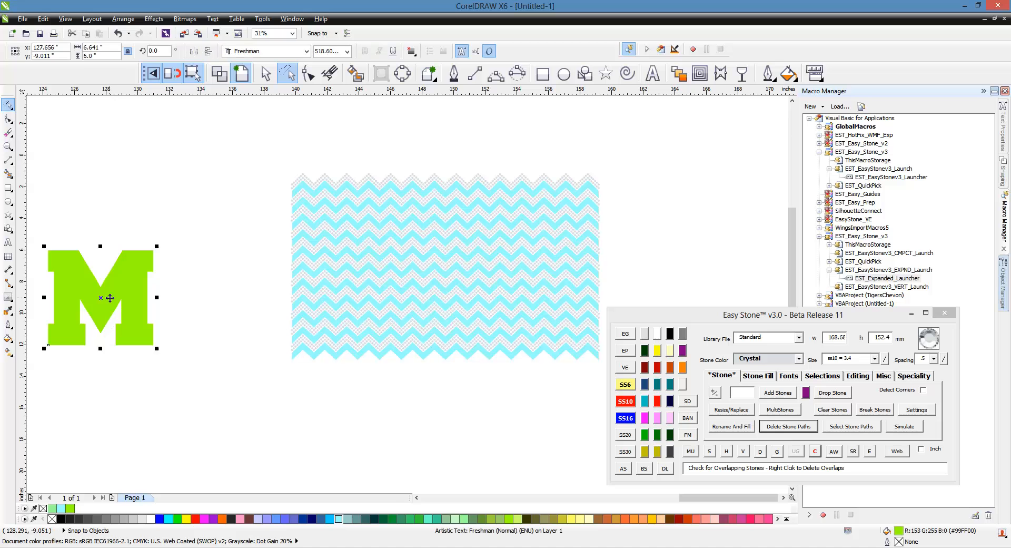
pyautogui.moveTo(110, 297); pyautogui.dragTo(218, 265)
pyautogui.click(222, 368)
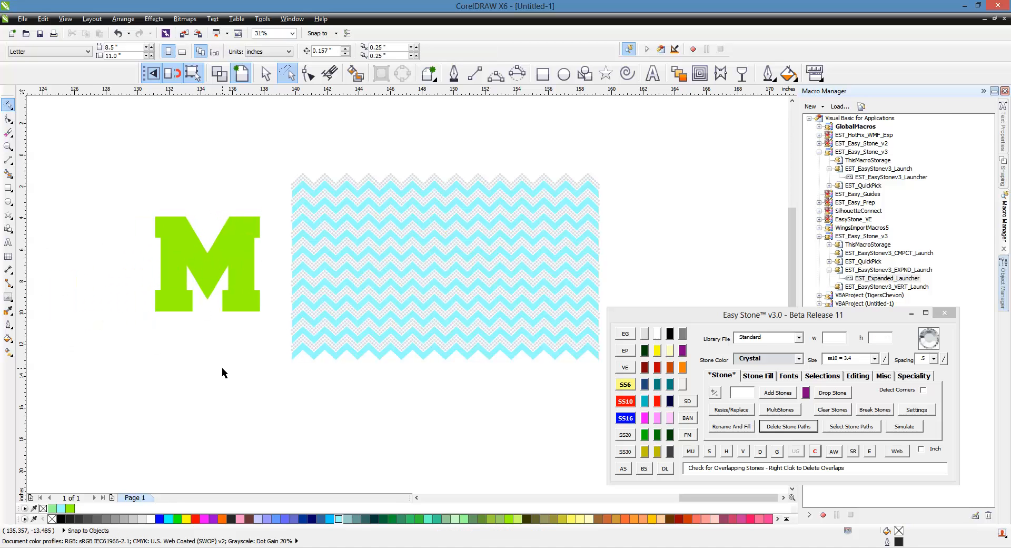
pyautogui.scroll(-2, 225, 368)
pyautogui.scroll(2, 328, 337)
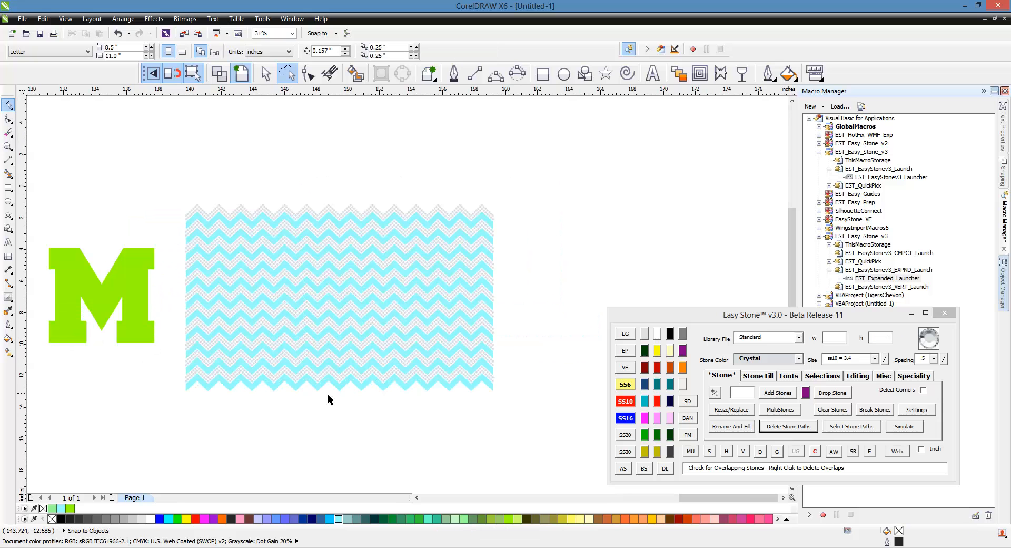